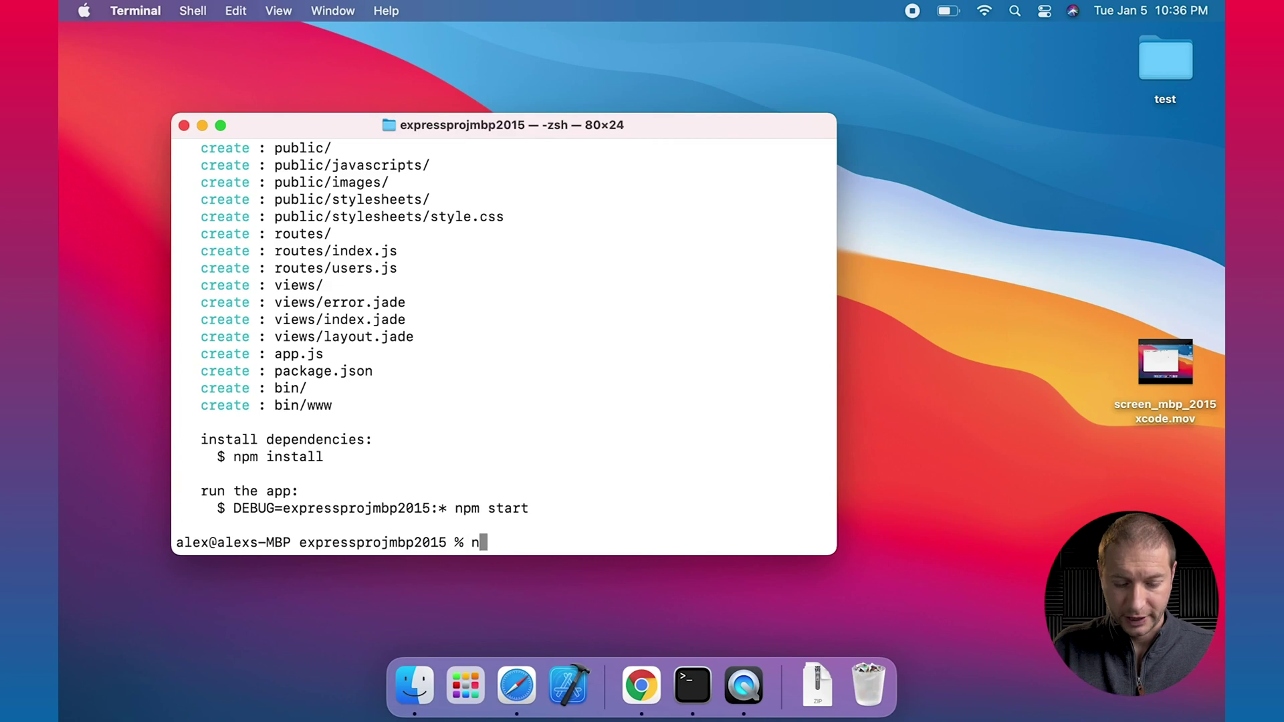
Step: Install the Express project's dependencies with npm i, then clear the screen and list the project files
key("Return")
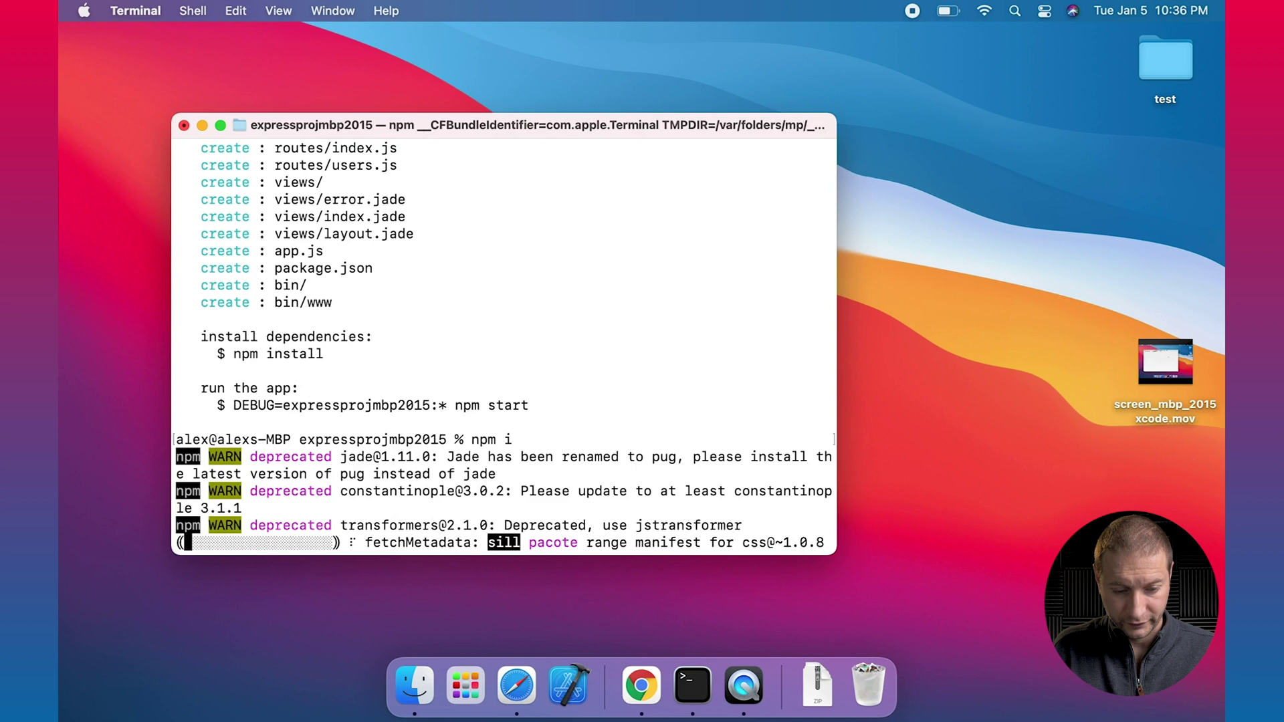
key("super+k")
type("s")
key("Return")
type("npm start")
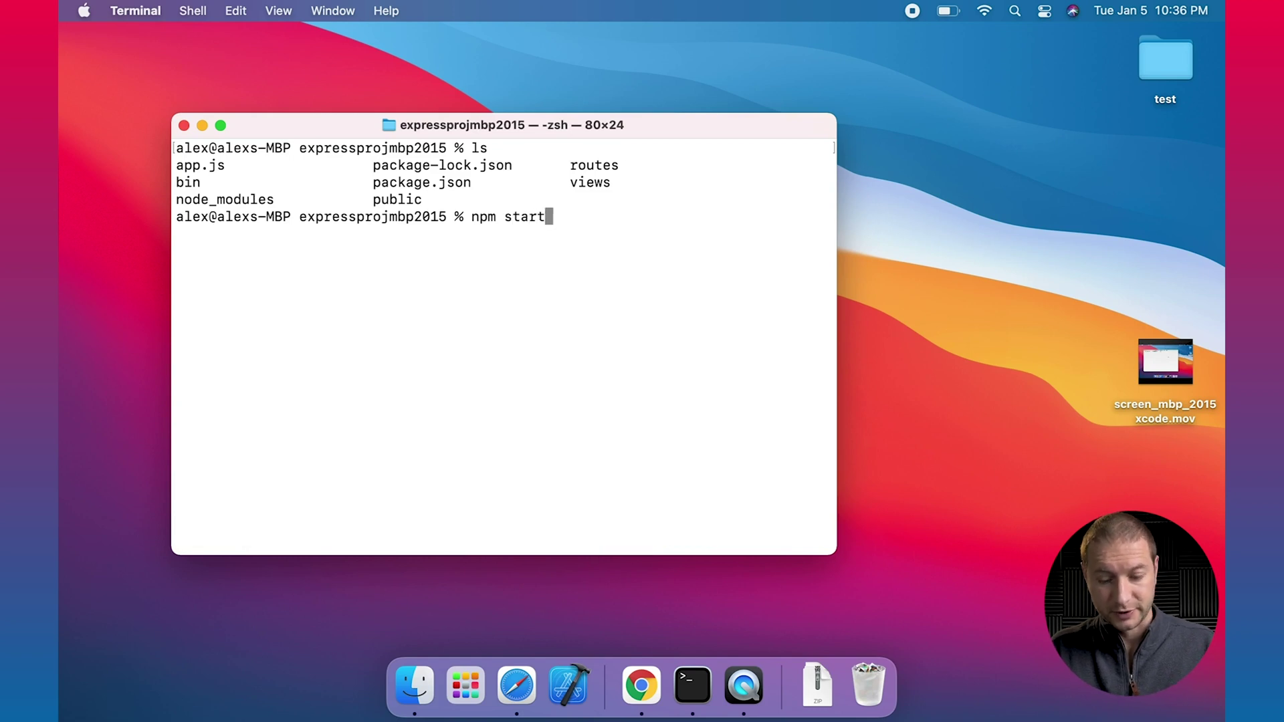
key("Return")
left_click(641, 685)
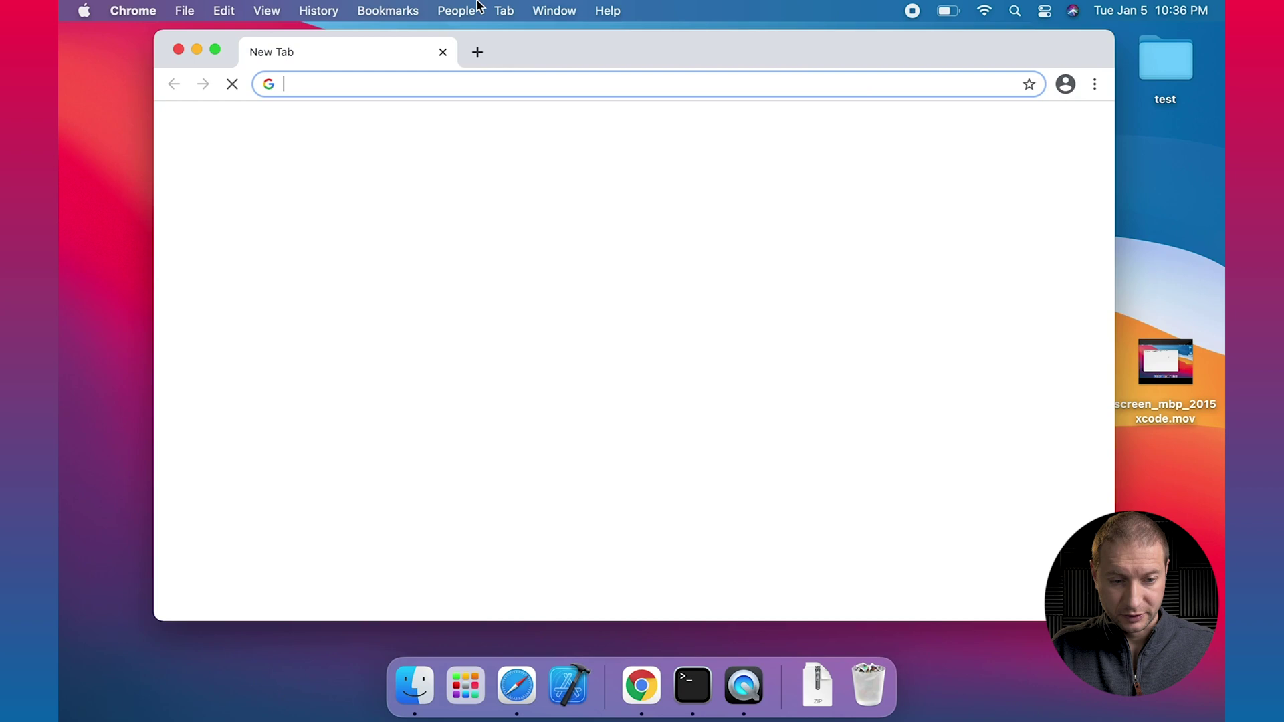
left_click_drag(850, 53, 755, 75)
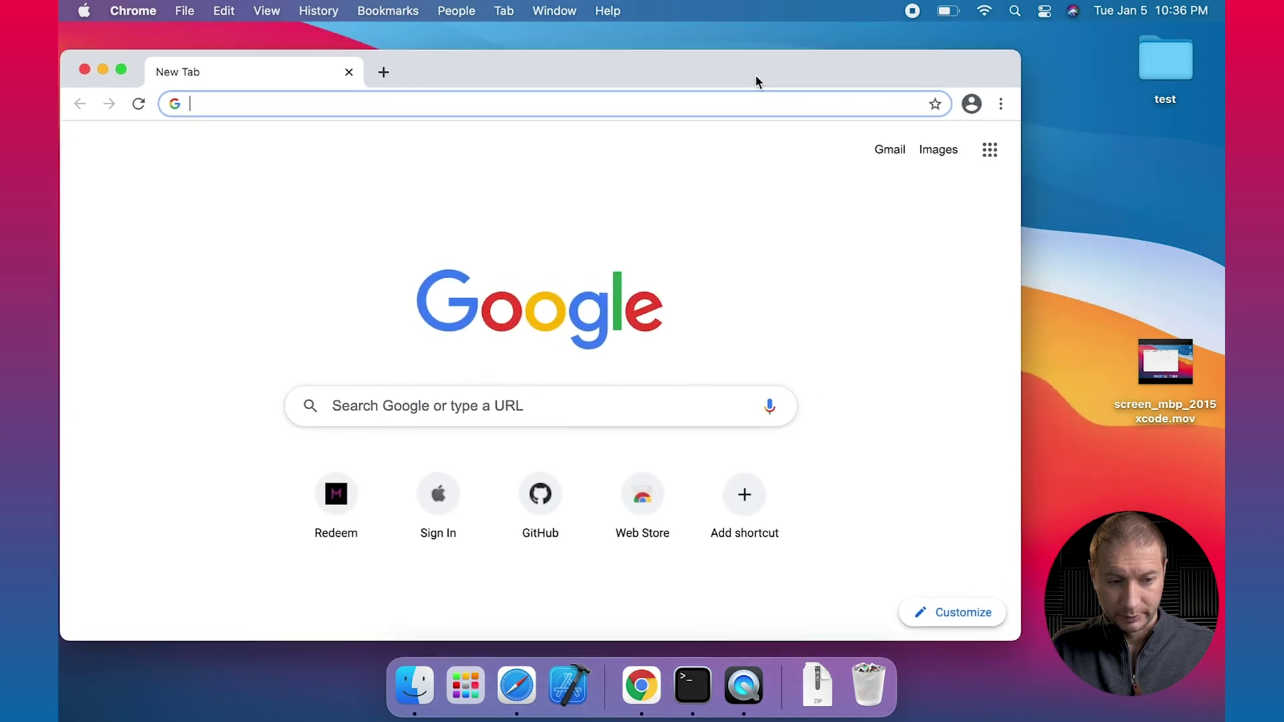
type("http:")
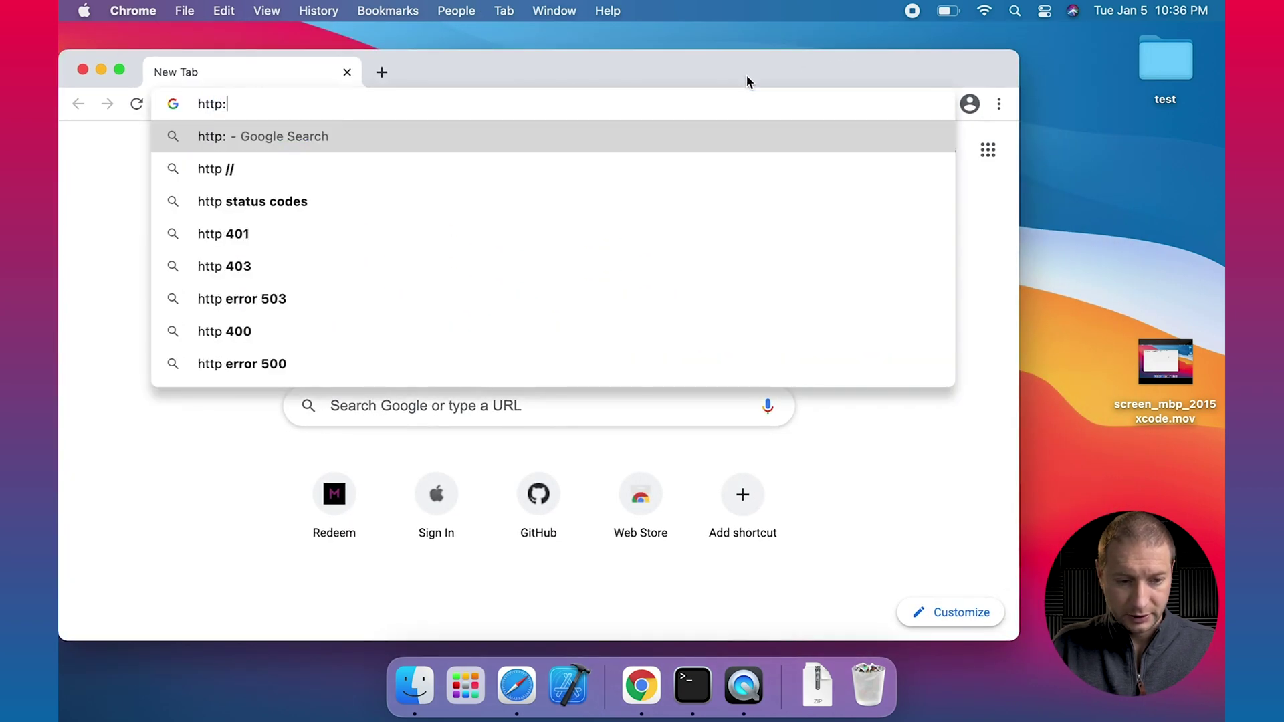
type("//locah")
key("BackSpace")
type("lhost")
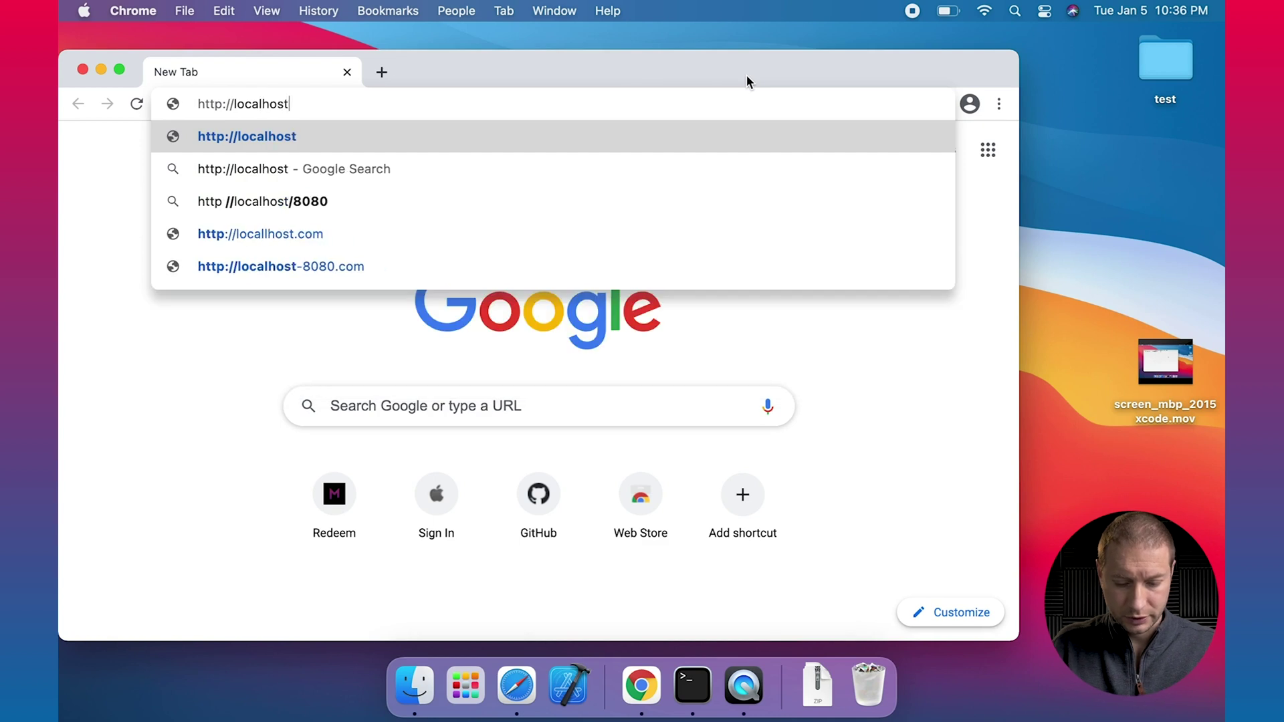
type(":3000")
key("Return")
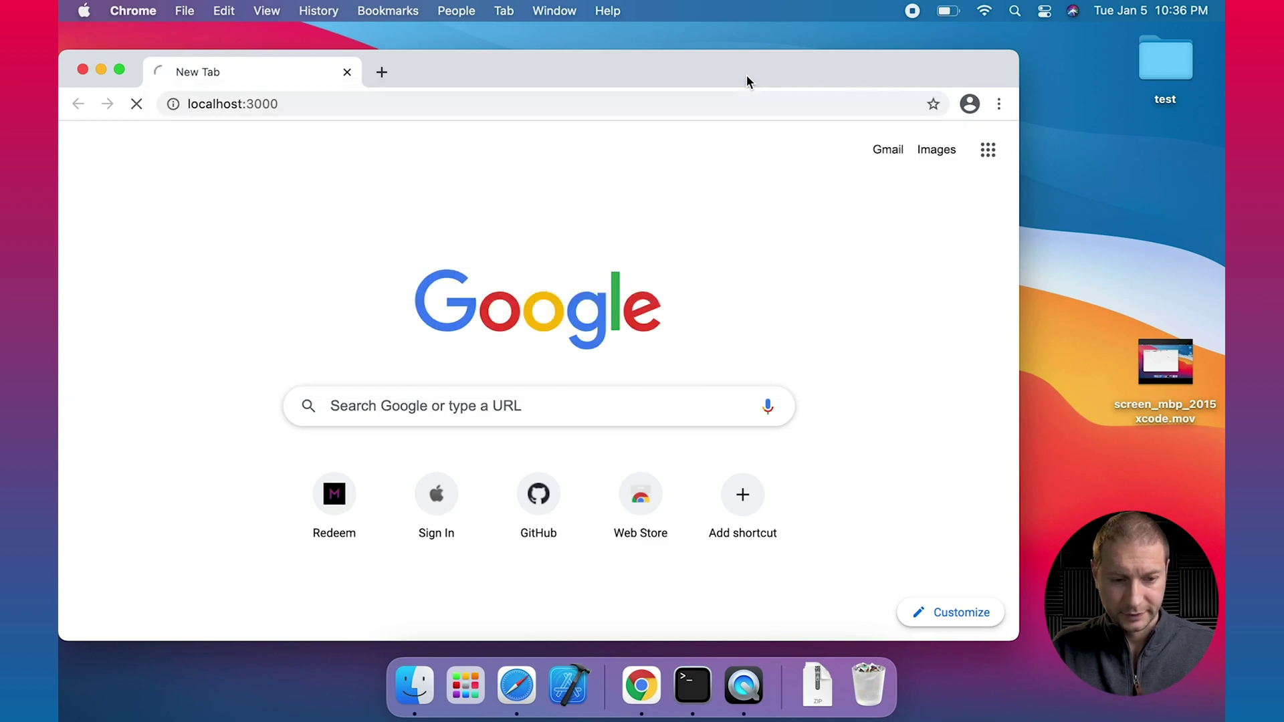
left_click_drag(1014, 54, 770, 52)
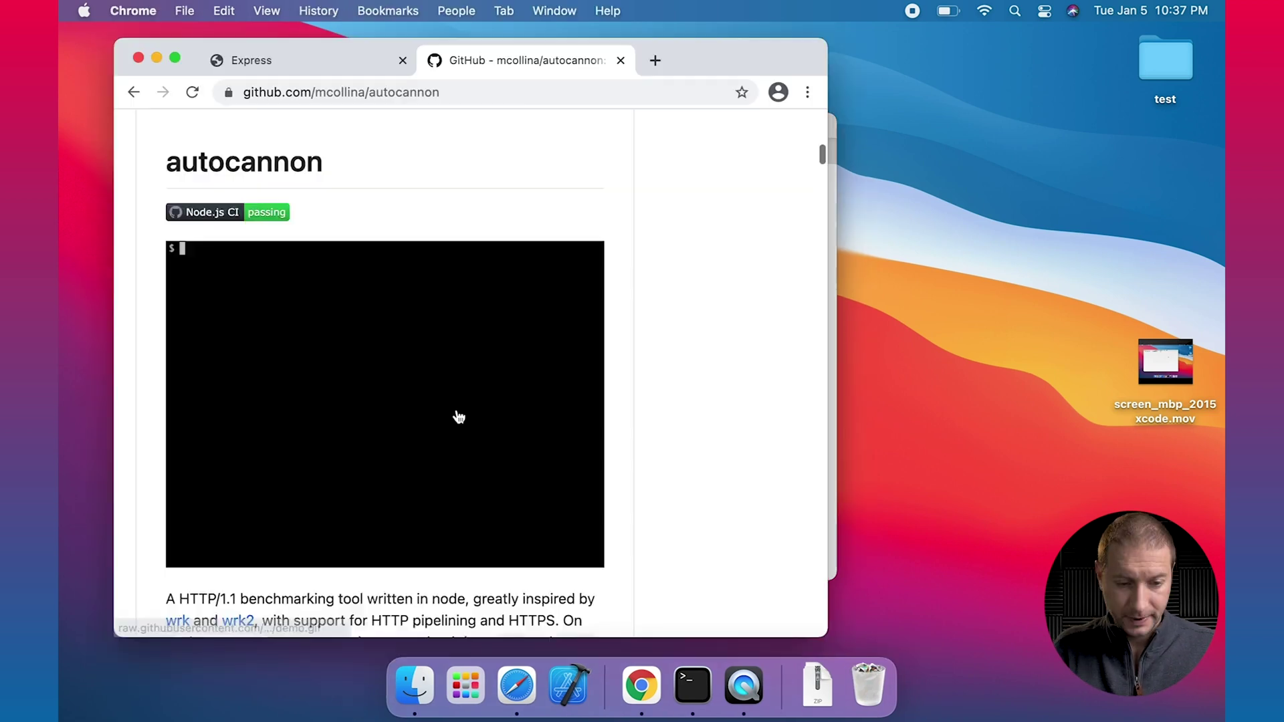
scroll(456, 416, "down", 5)
scroll(456, 417, "down", 3)
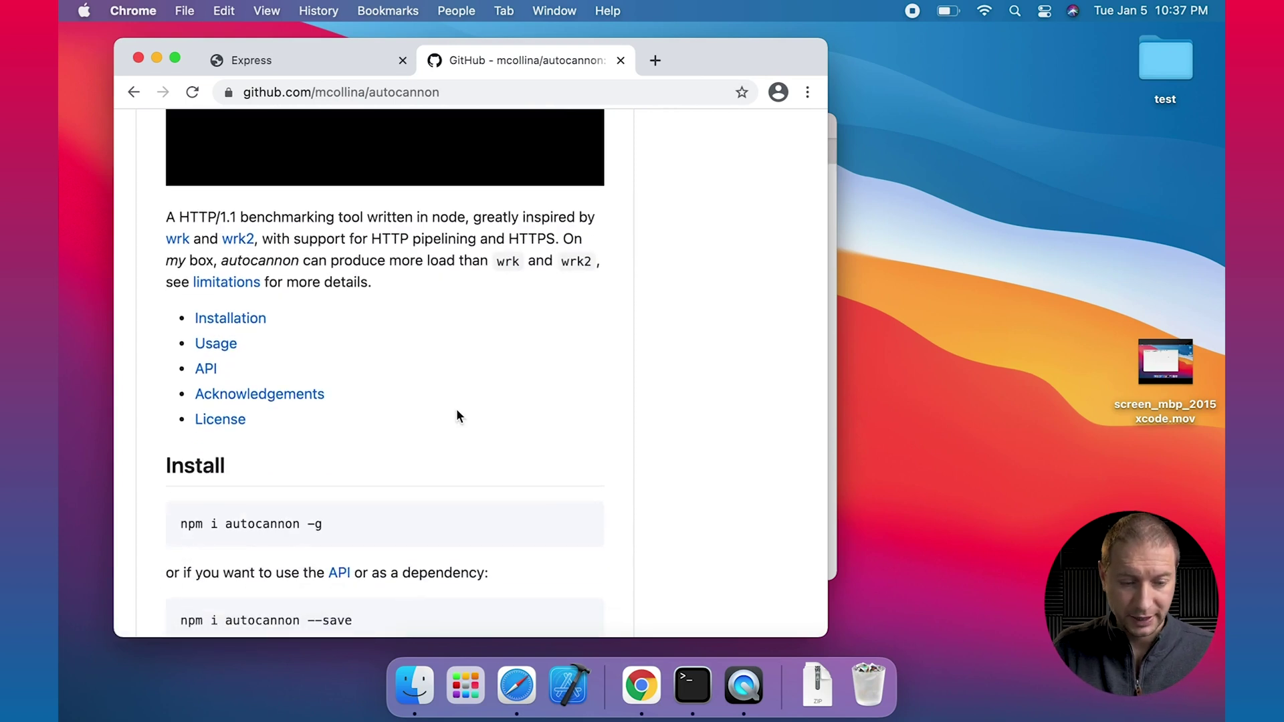
scroll(456, 416, "down", 1)
scroll(456, 416, "down", 3)
scroll(457, 417, "up", 2)
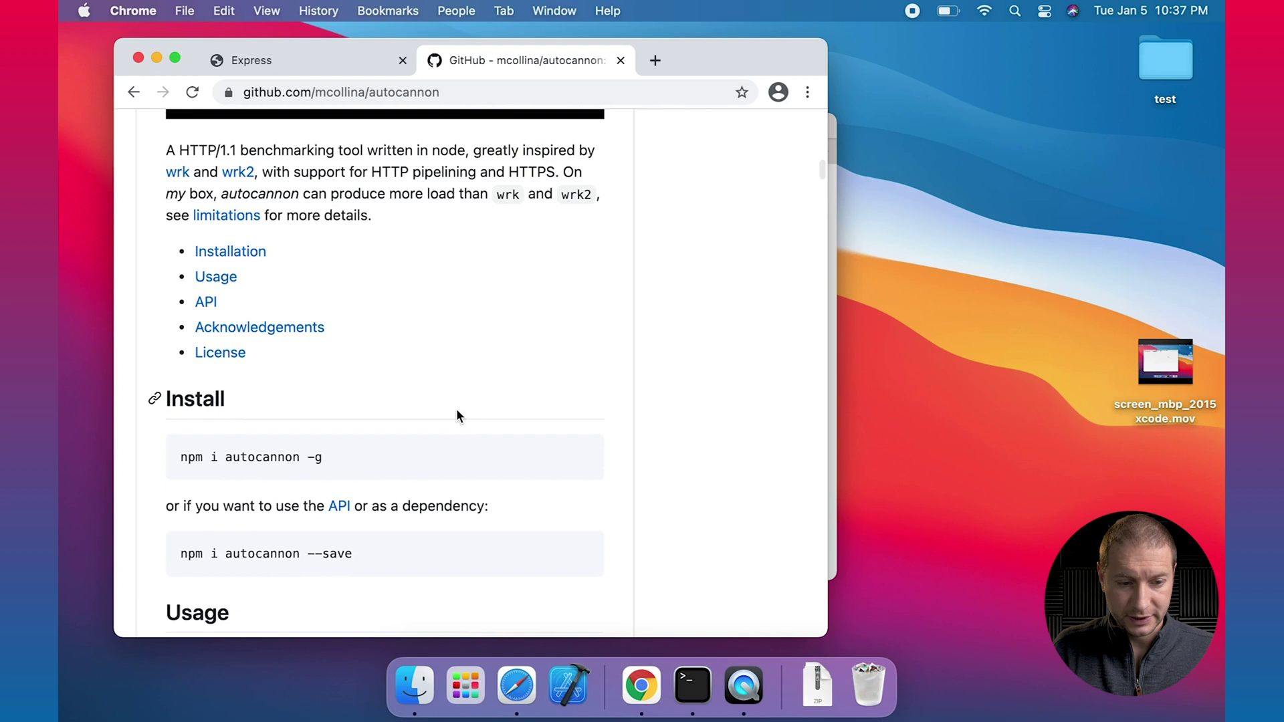
scroll(456, 417, "down", 15)
scroll(457, 416, "down", 2)
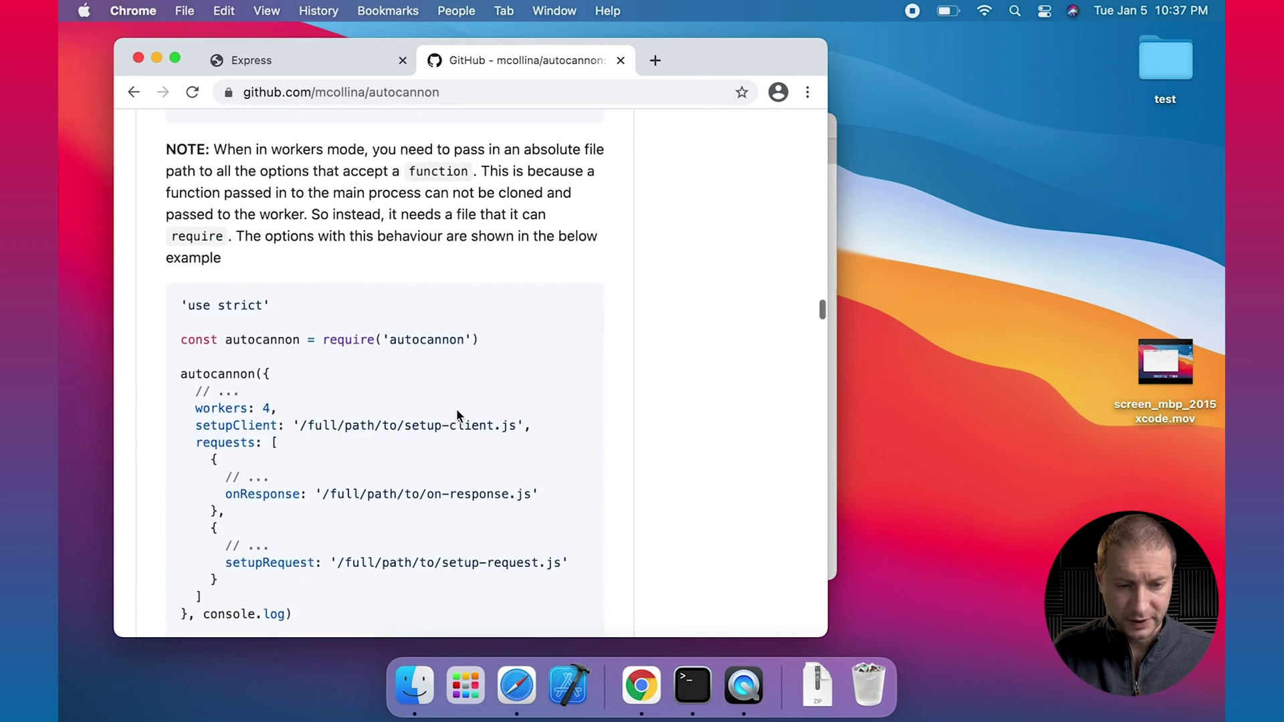
scroll(456, 417, "down", 10)
scroll(456, 417, "down", 5)
scroll(457, 408, "down", 8)
scroll(456, 408, "down", 4)
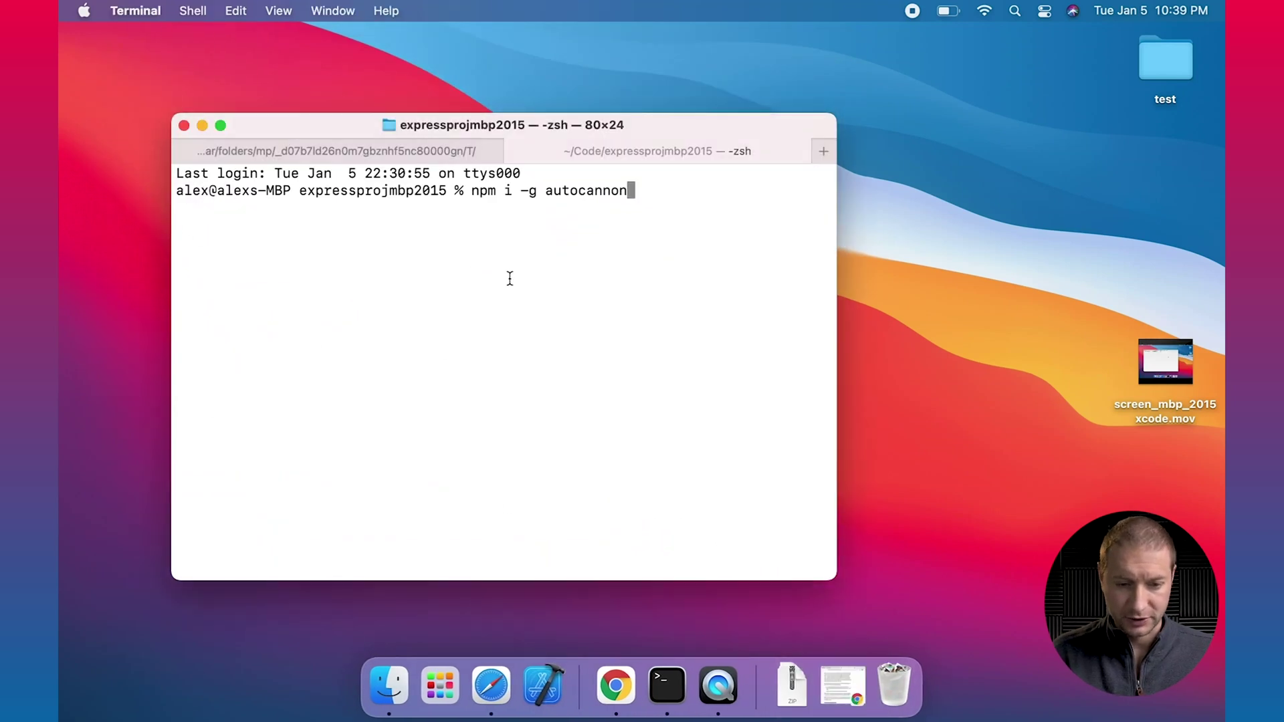
Step: Install autocannon 7.0.1 globally with npm i -g autocannon and clear the output
key("Return")
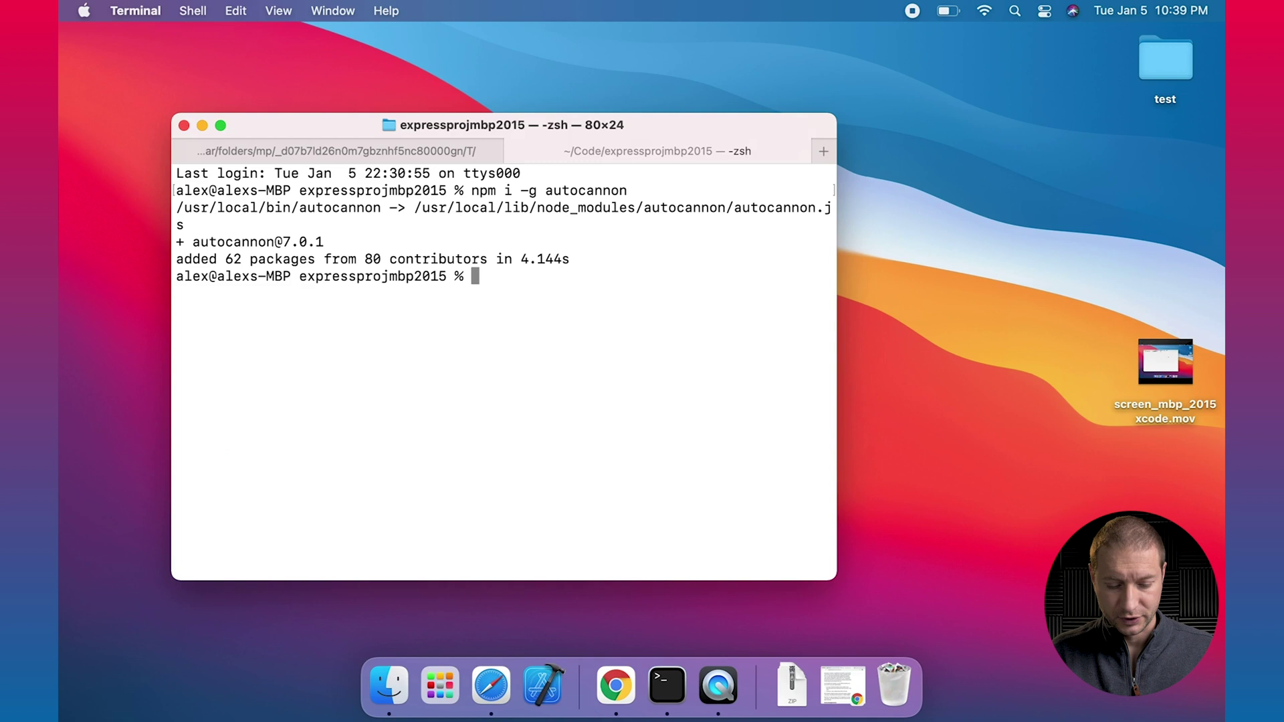
key("ctrl+l")
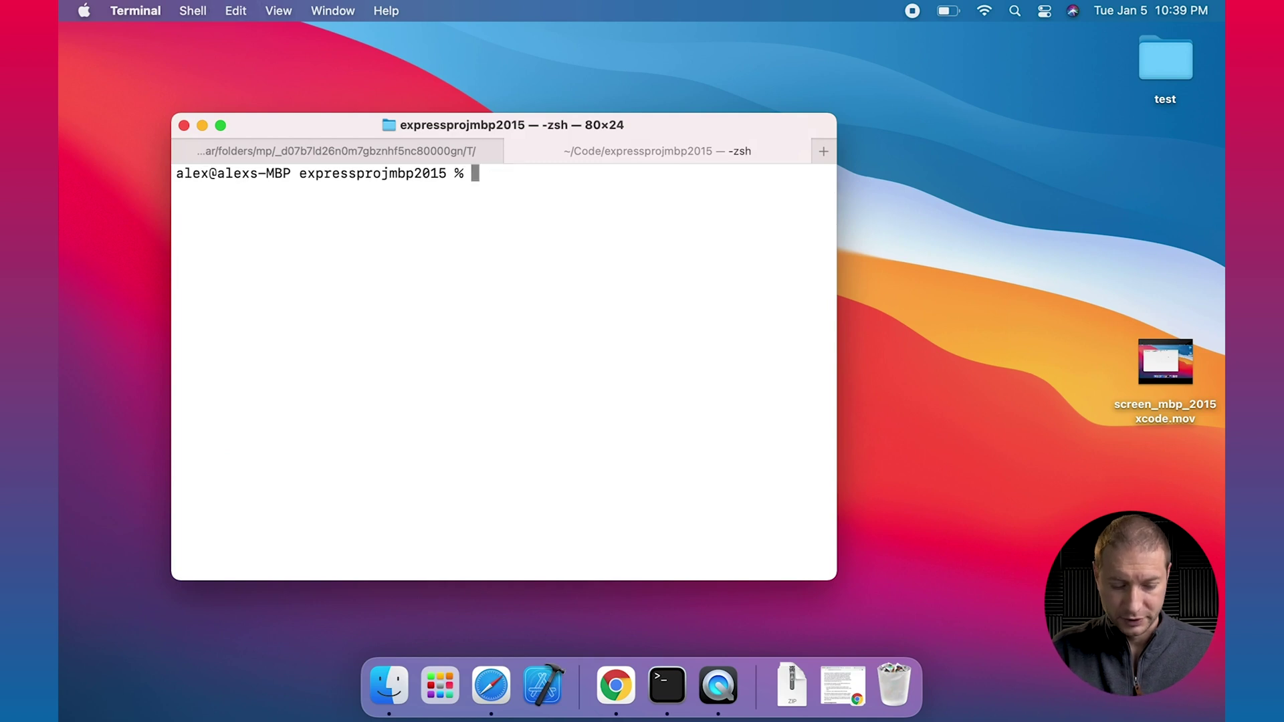
type("autocanno")
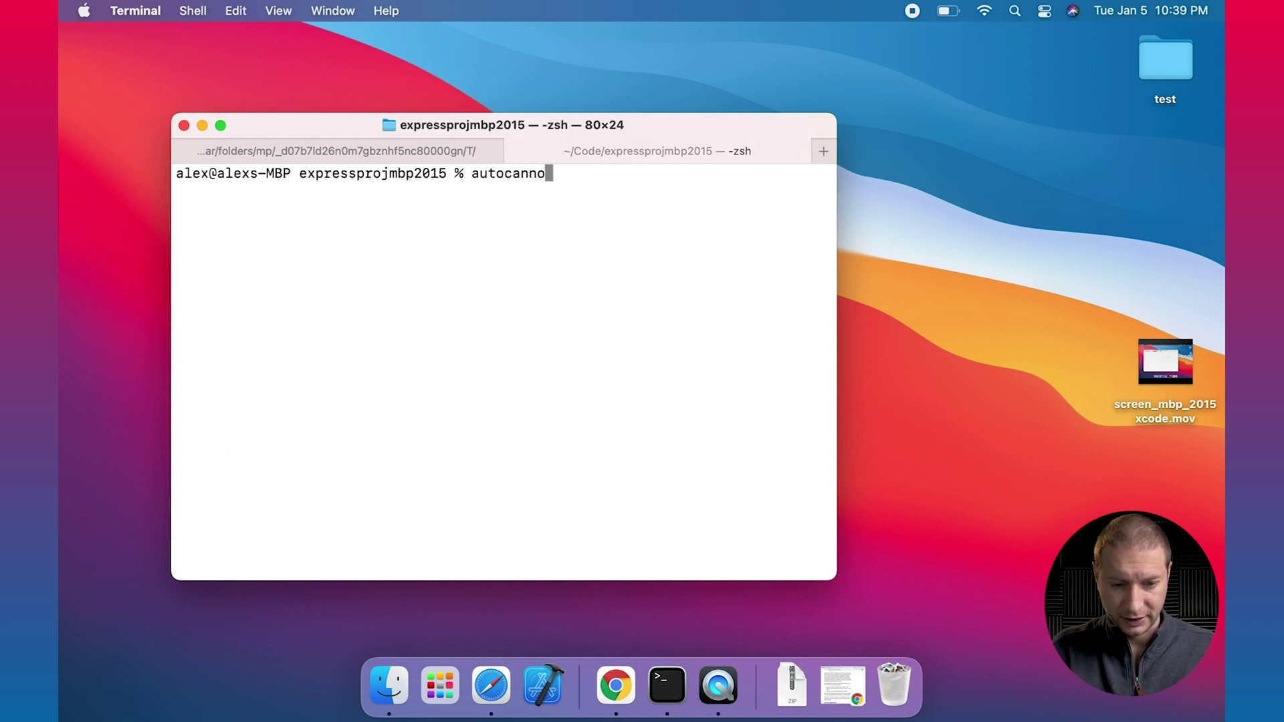
type("n http:local")
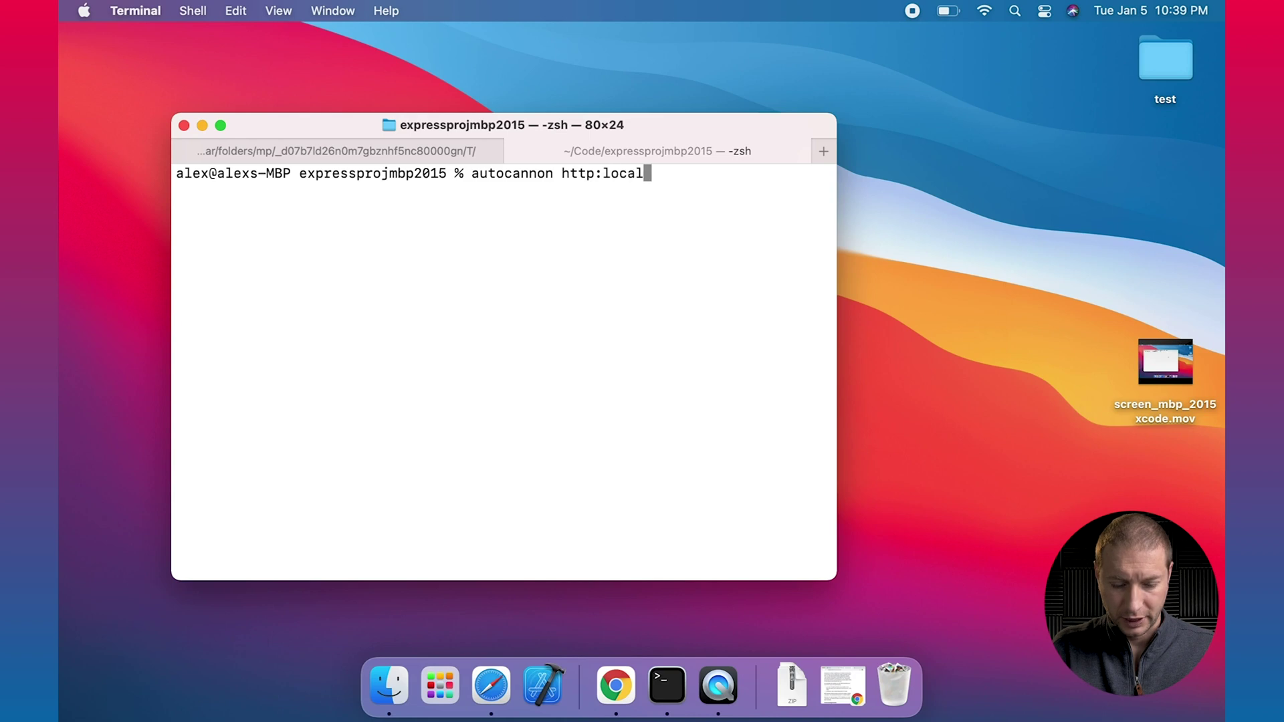
type("host:3000")
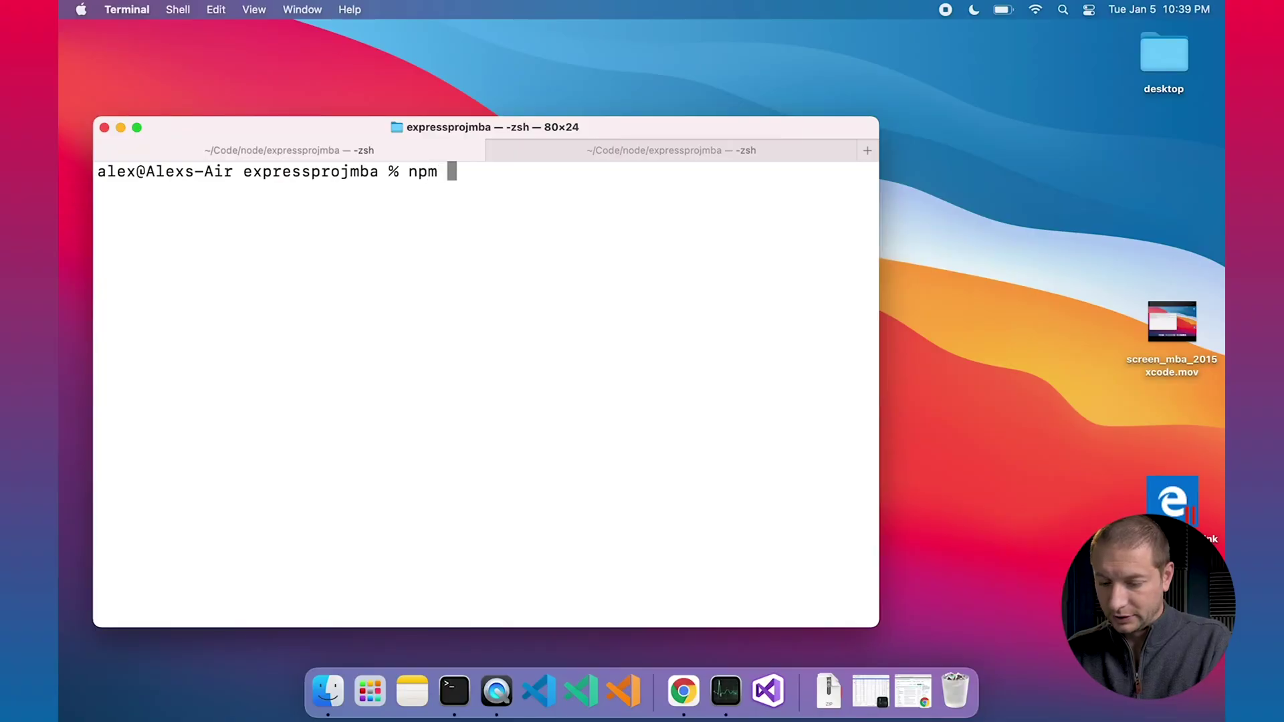
type("start")
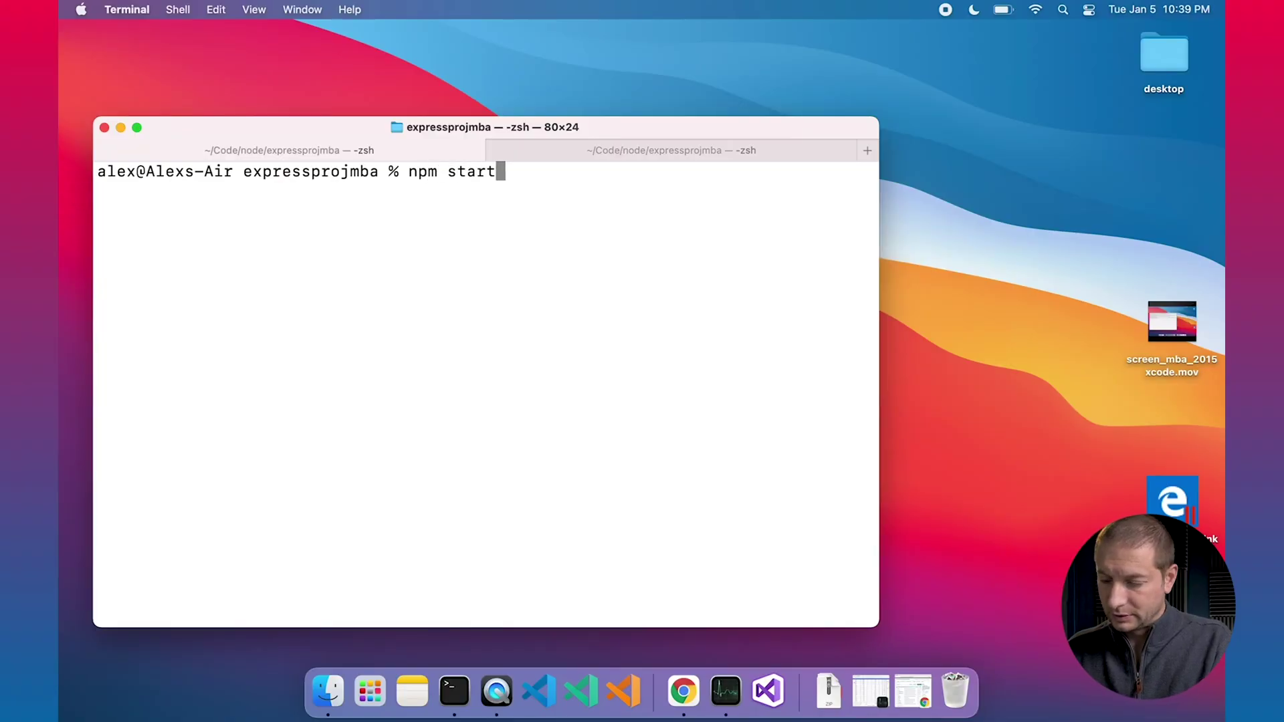
key("Return")
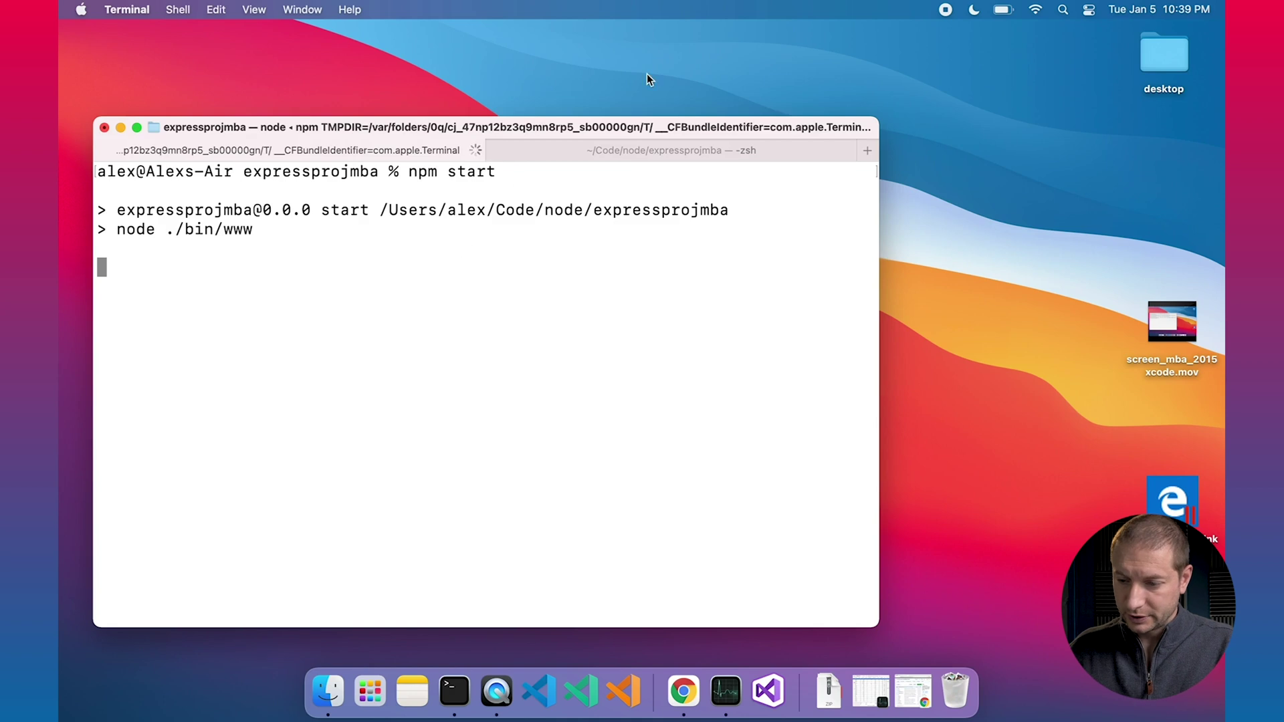
left_click(644, 150)
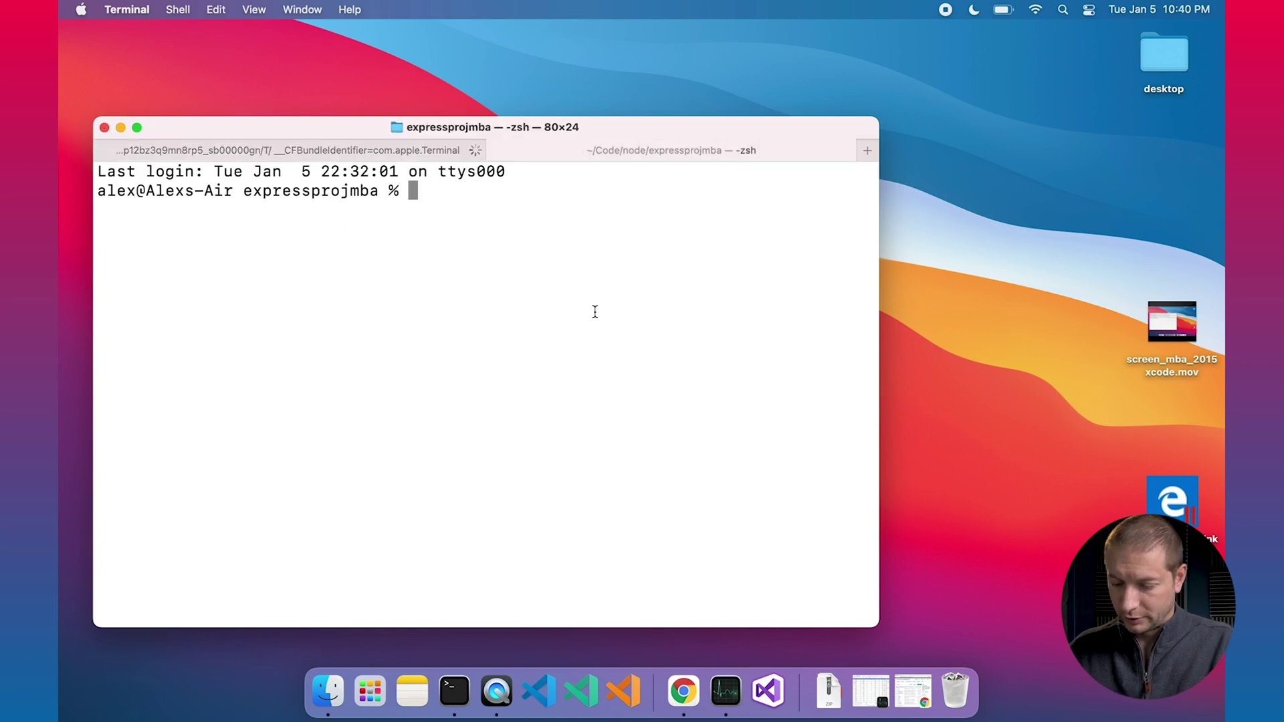
type("can")
key("Up")
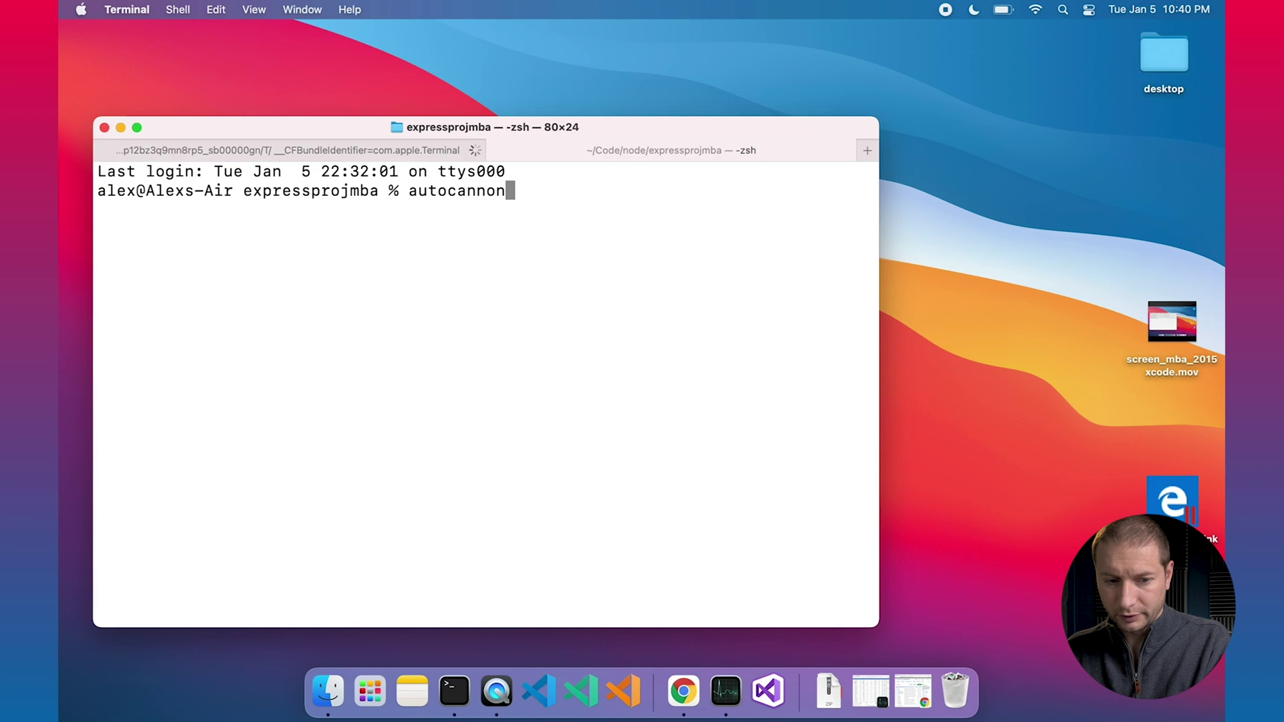
type(" http:")
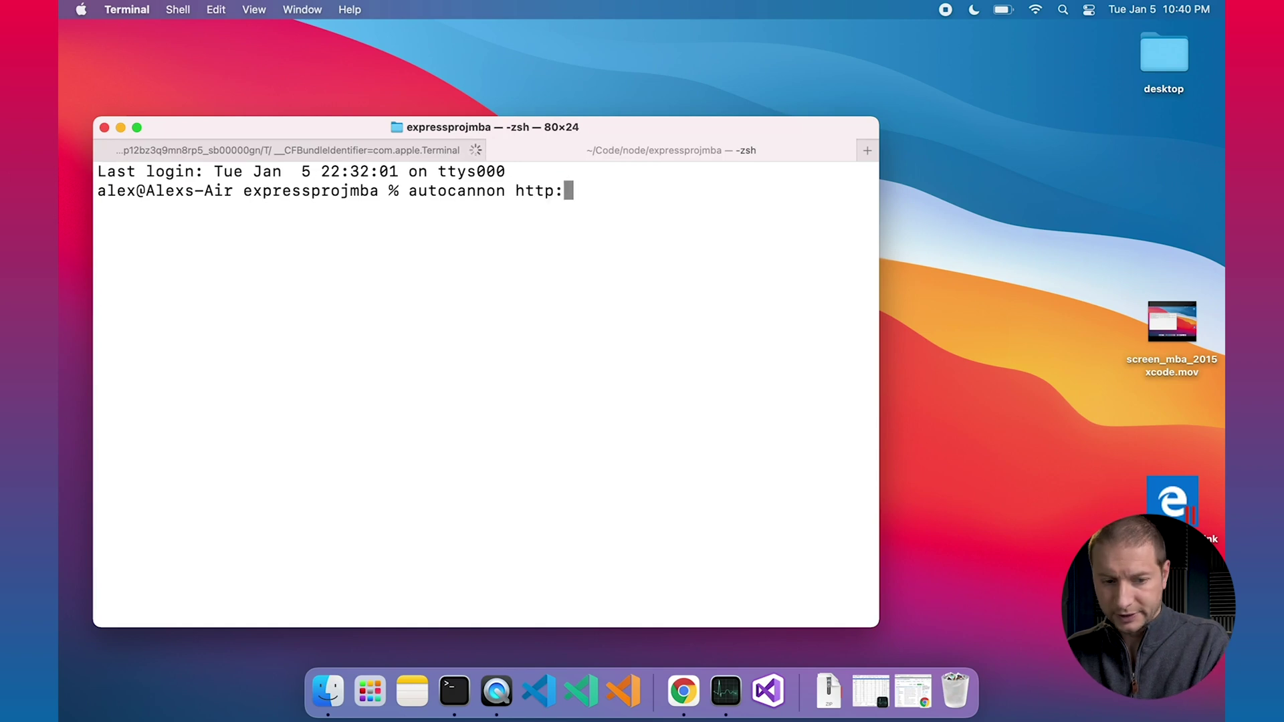
type("//localhost:3000")
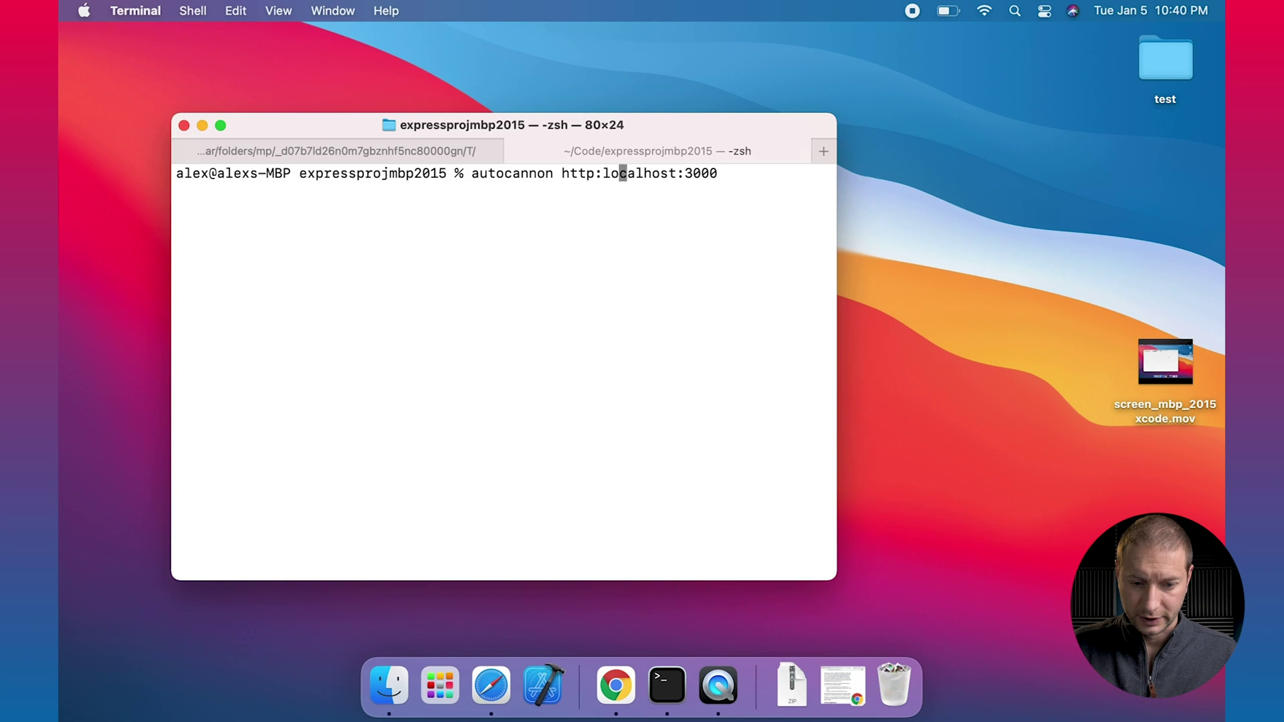
key("Left")
key("Left")
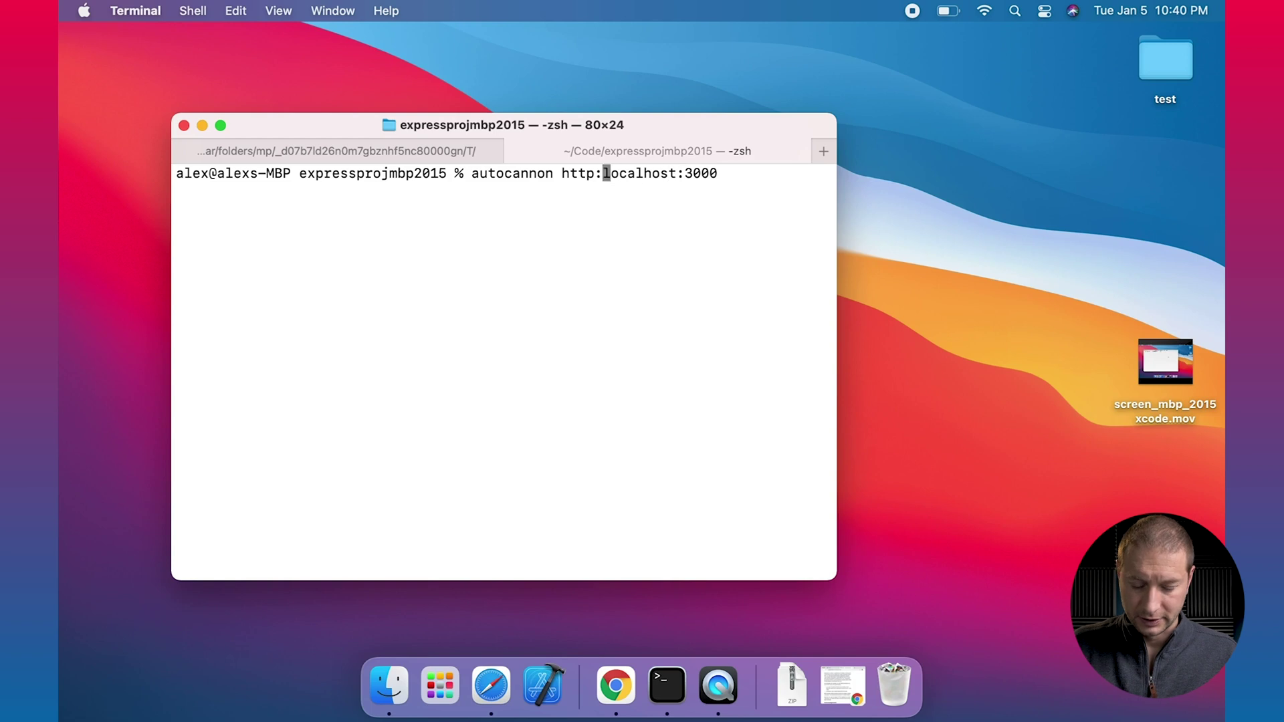
type("//")
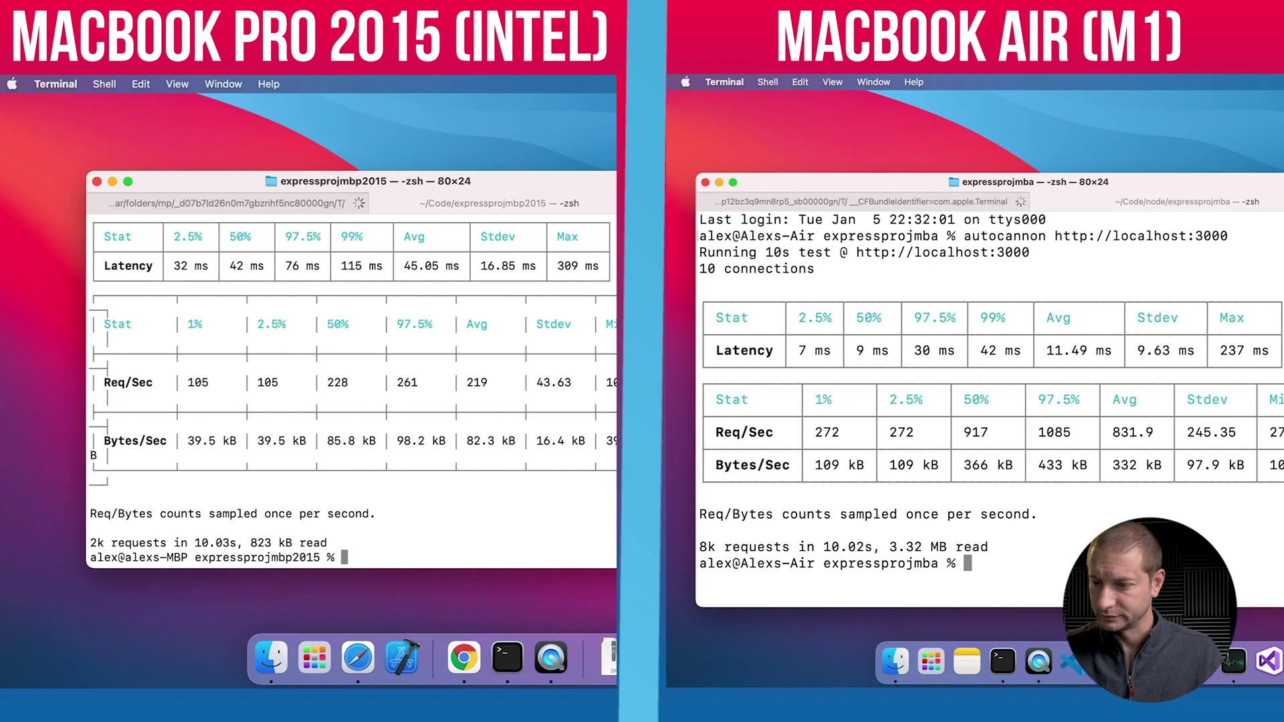
Step: Enlarge the Pro's Terminal, clear both terminals, and recall the autocannon localhost:3000 command
left_click_drag(1035, 191, 1021, 142)
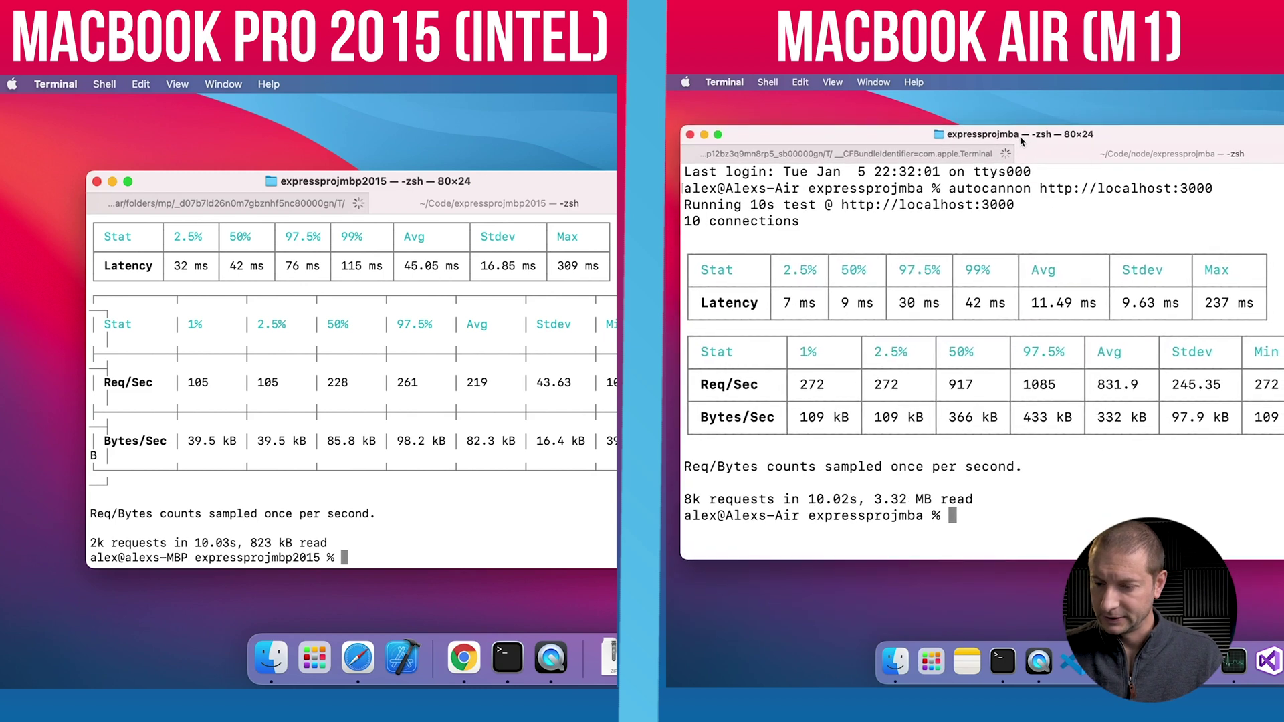
double_click(393, 187)
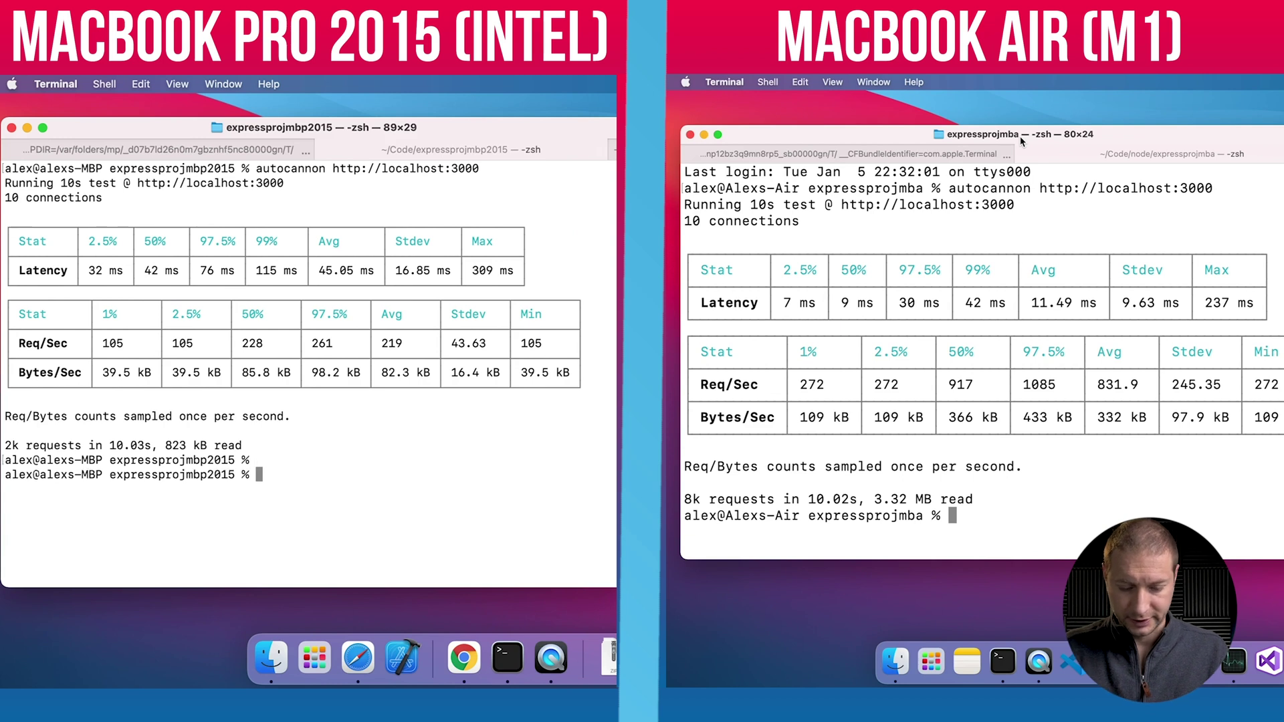
key("ctrl+l")
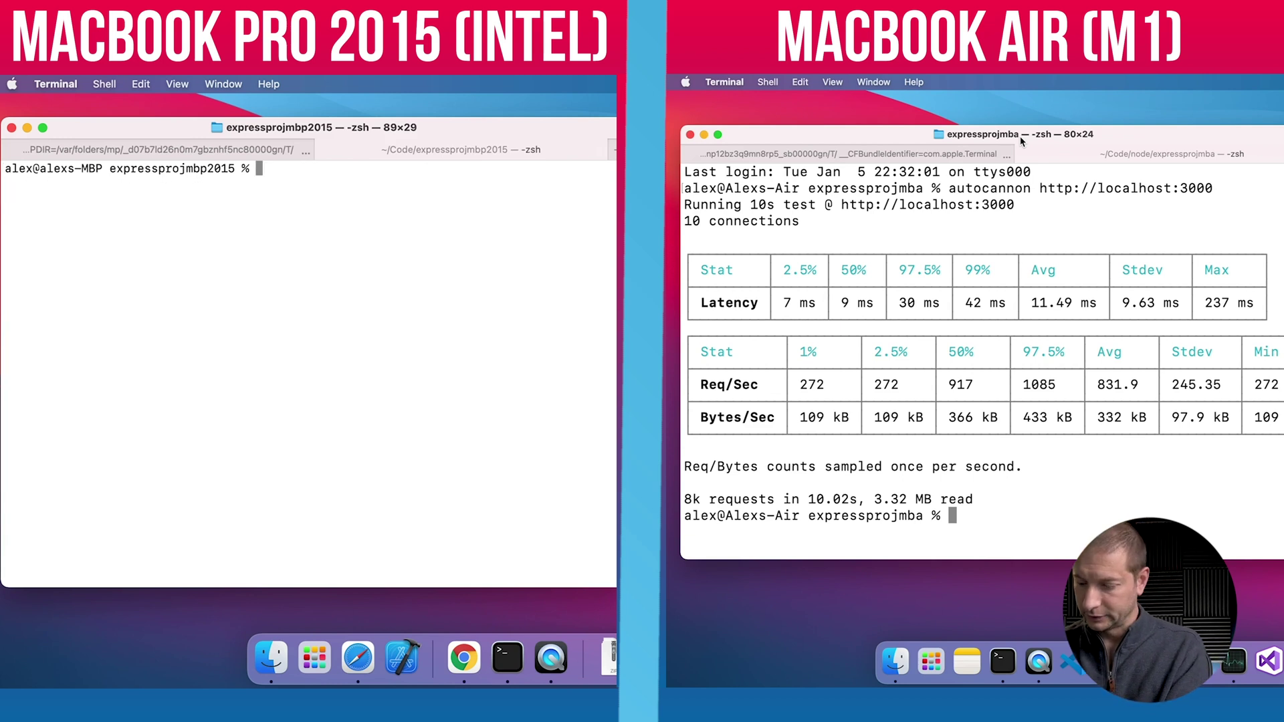
key("ctrl+l")
key("Up")
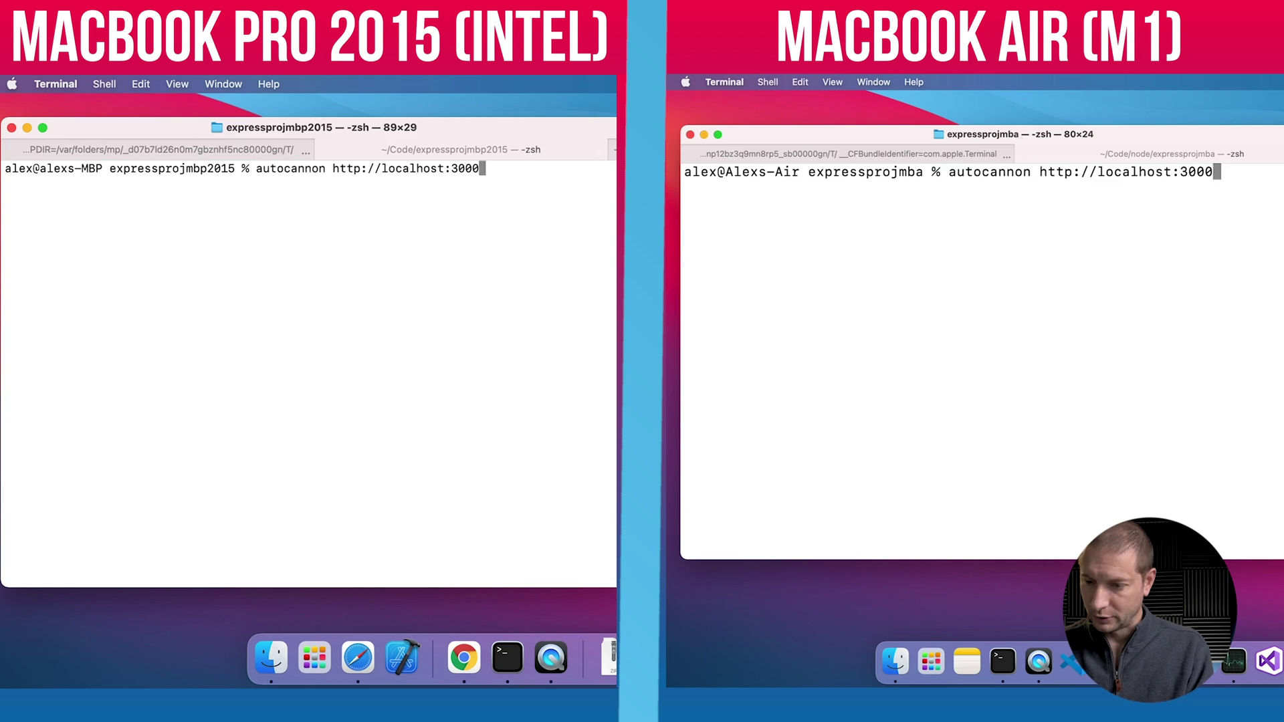
type("-")
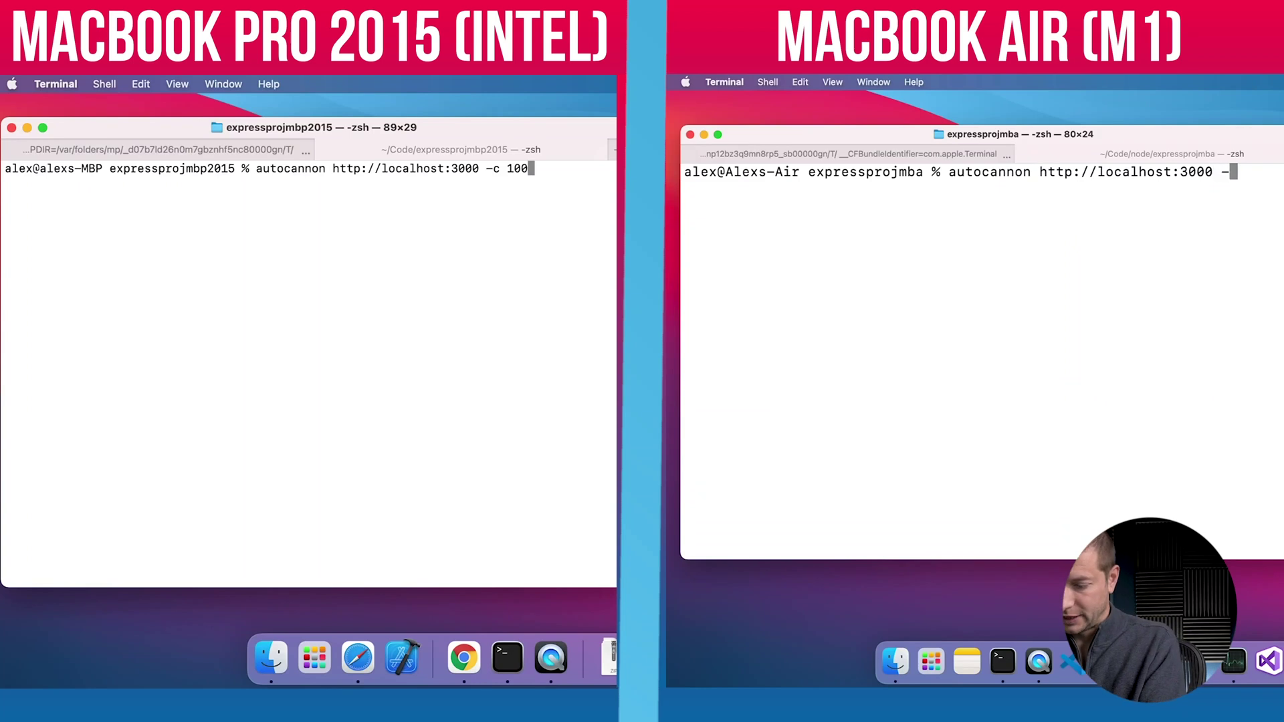
type("c 100 -")
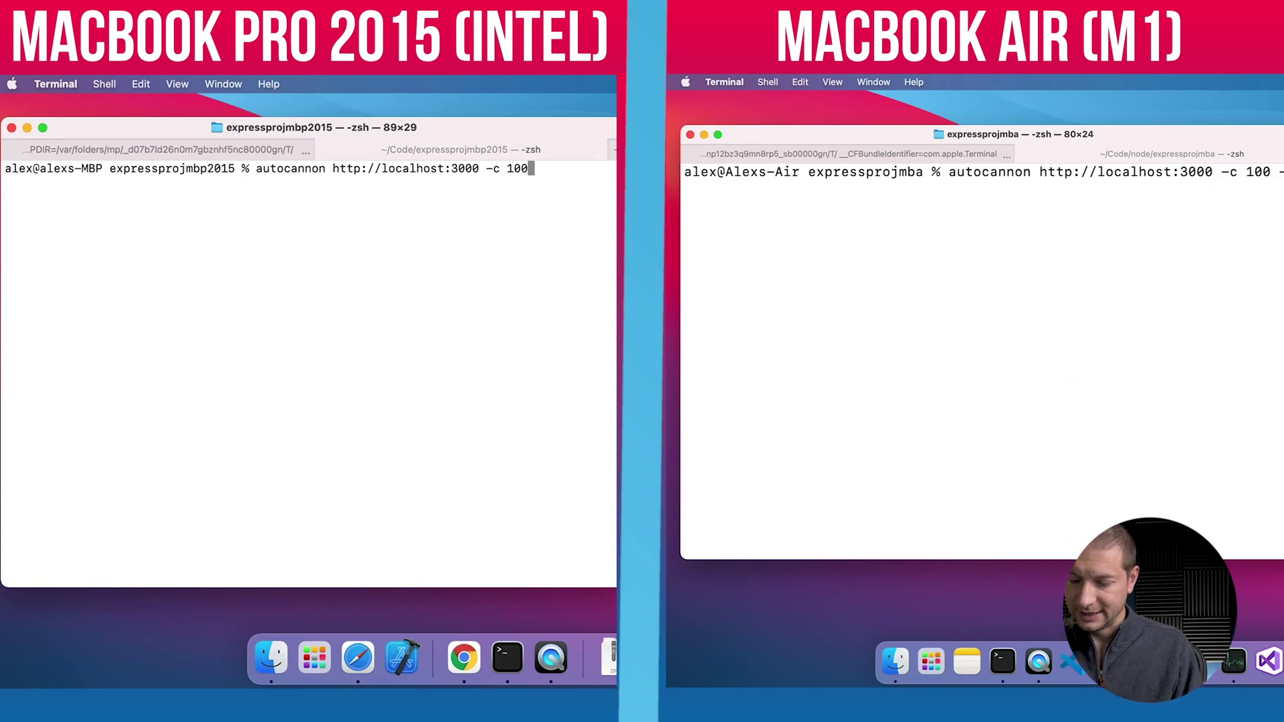
type("a 10000")
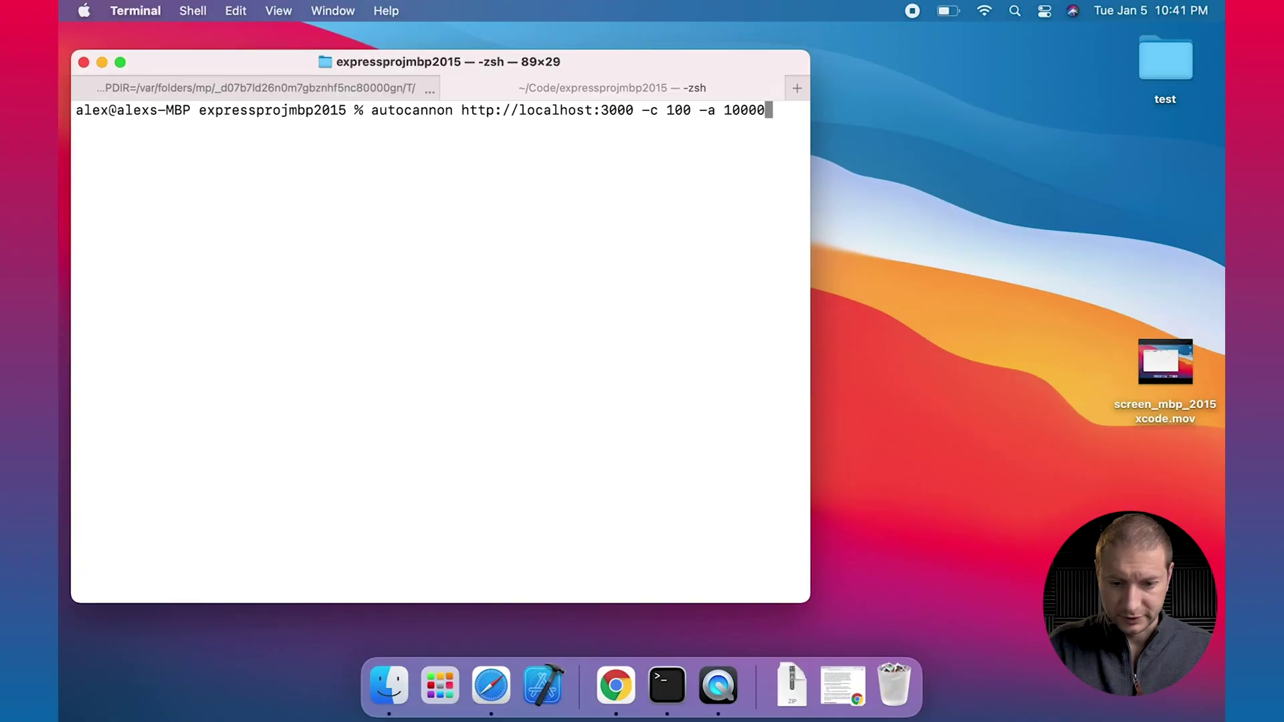
Step: Run autocannon with -c 100 -a 10000 against localhost:3000 on both MacBooks
key("Return")
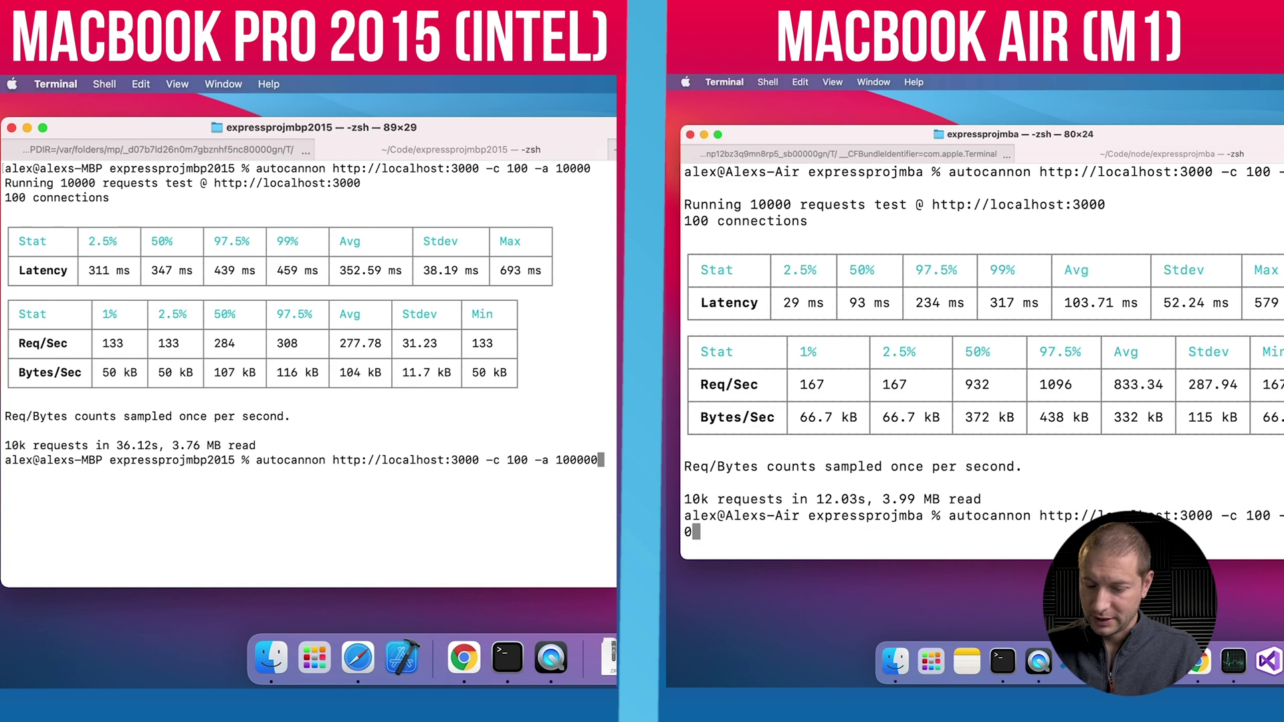
Step: Start the 100,000-request benchmark and show Activity Monitor's CPU view on the MacBook Pro
key("Return")
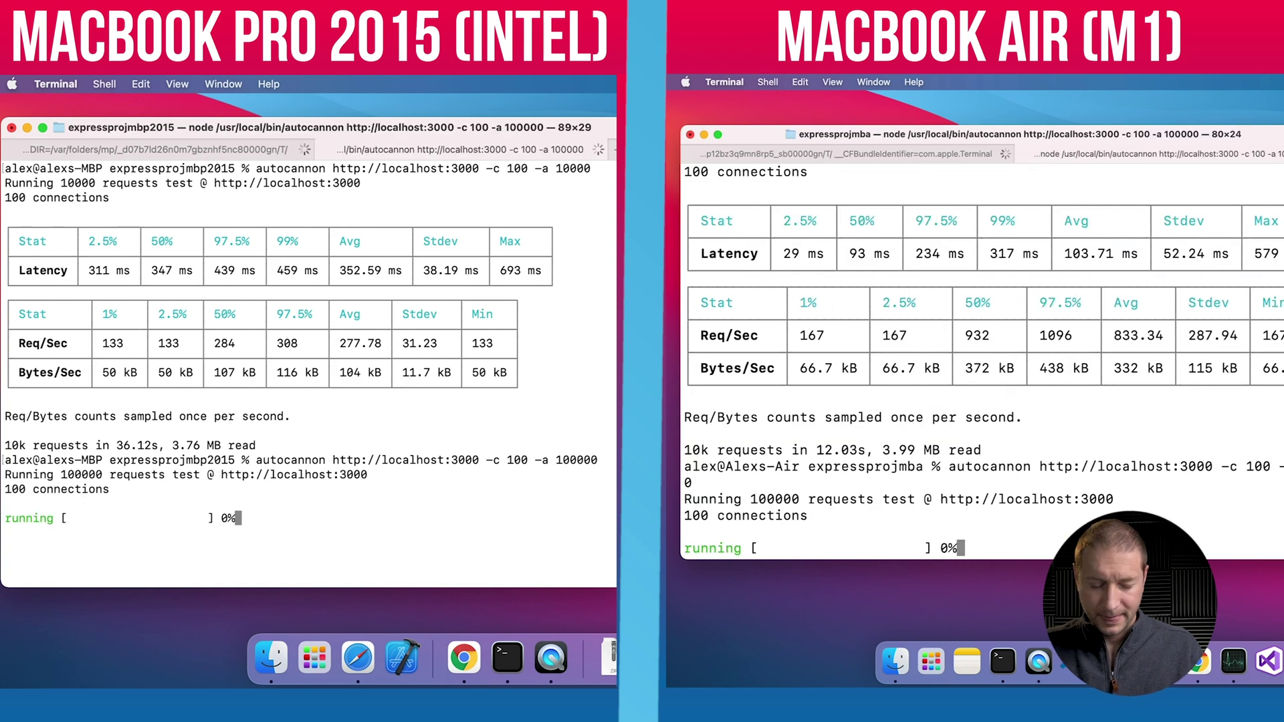
key("super+space")
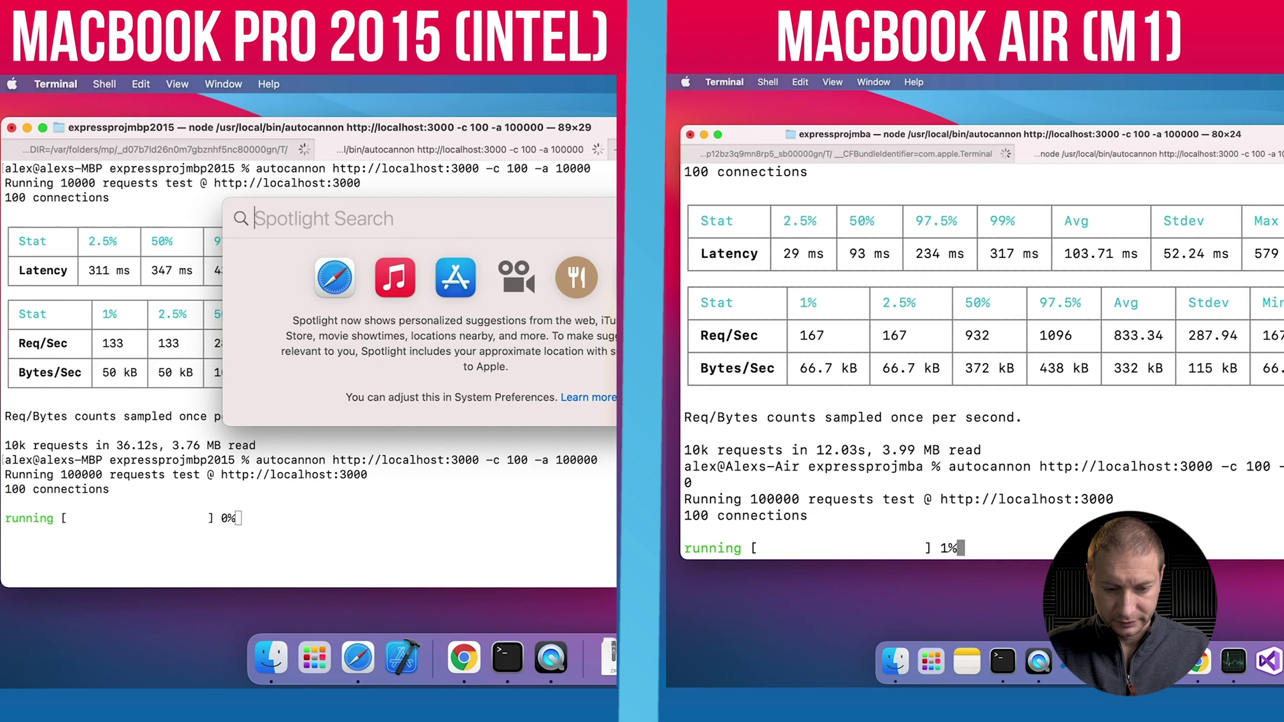
type("acti")
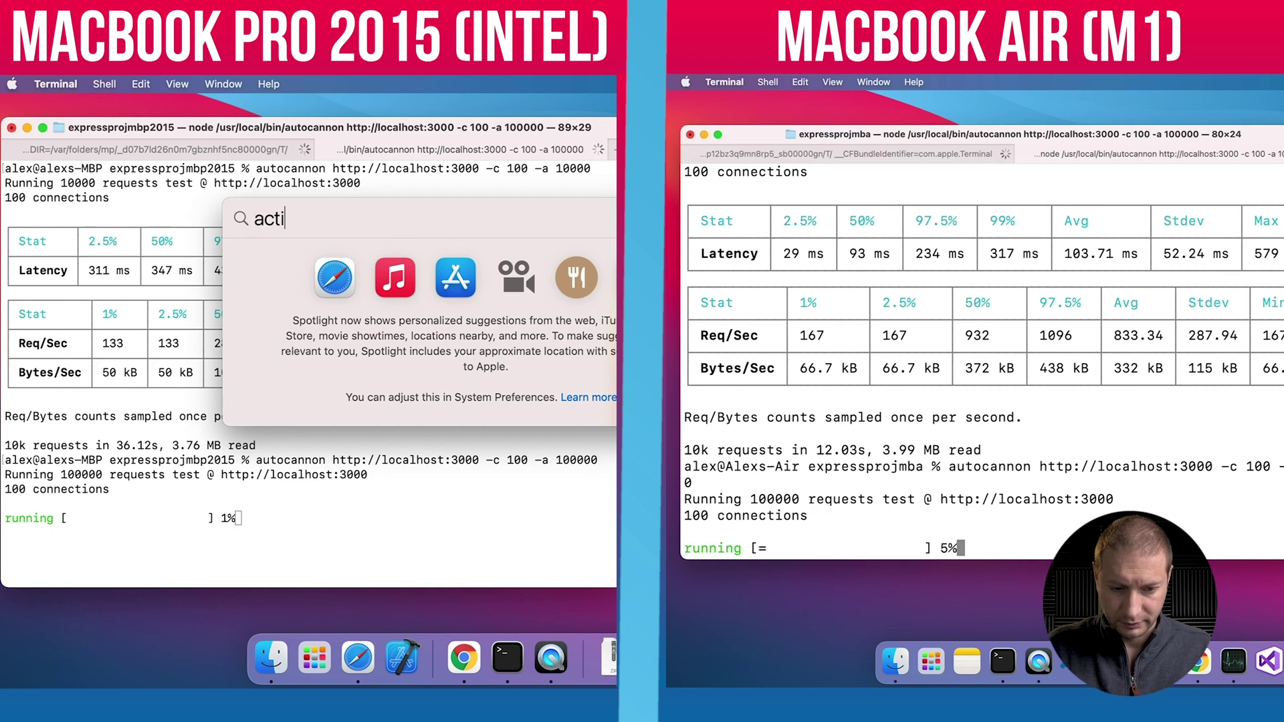
key("Return")
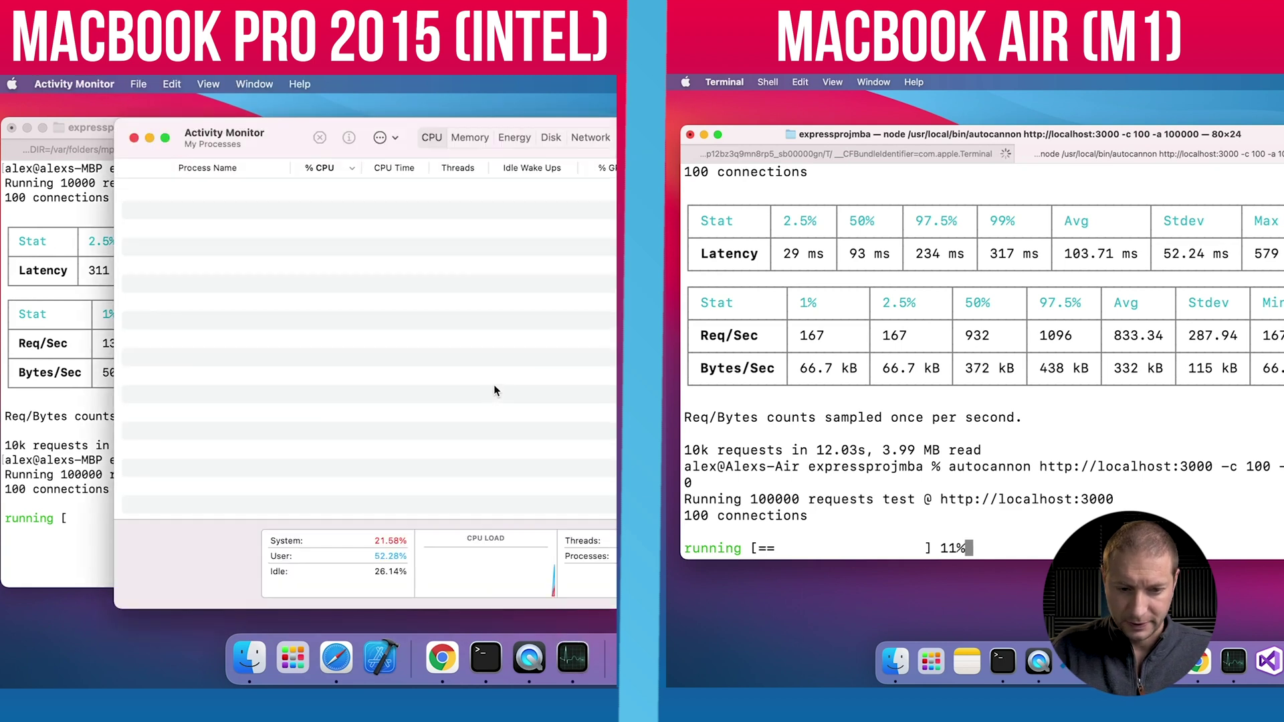
left_click(439, 138)
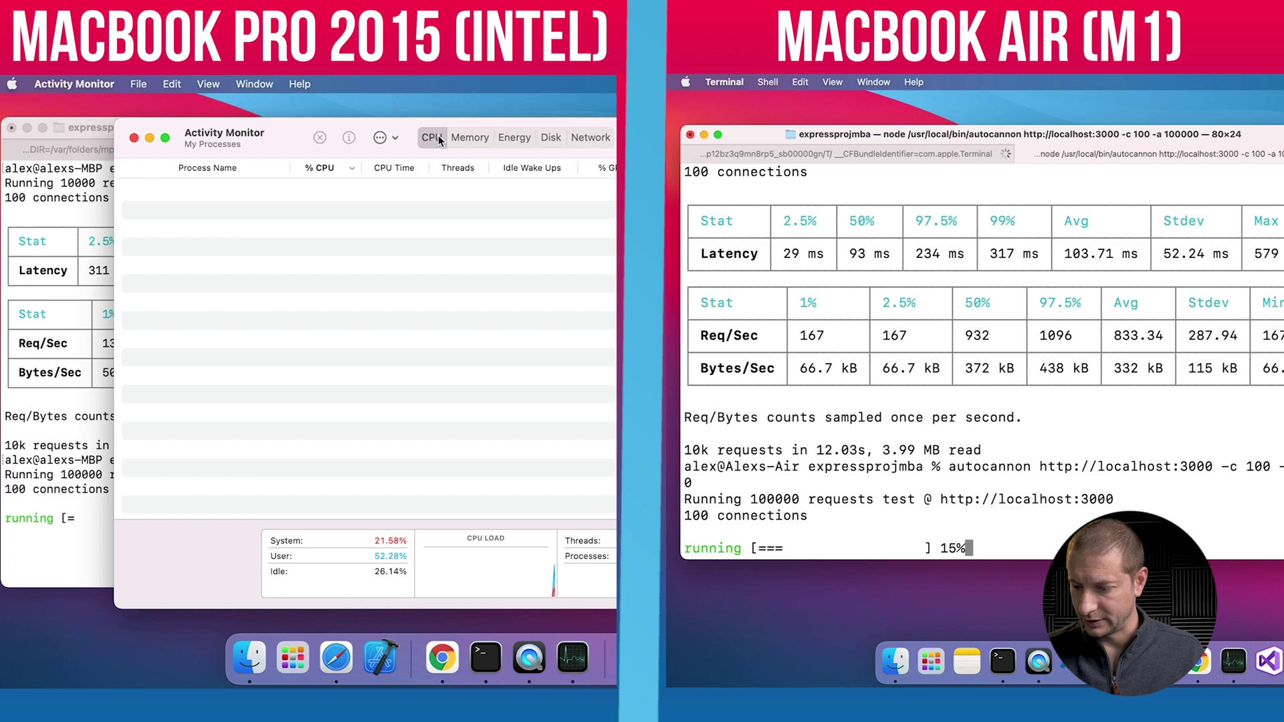
Step: Show Activity Monitor's CPU view on the MacBook Air and select the node process
left_click(1244, 650)
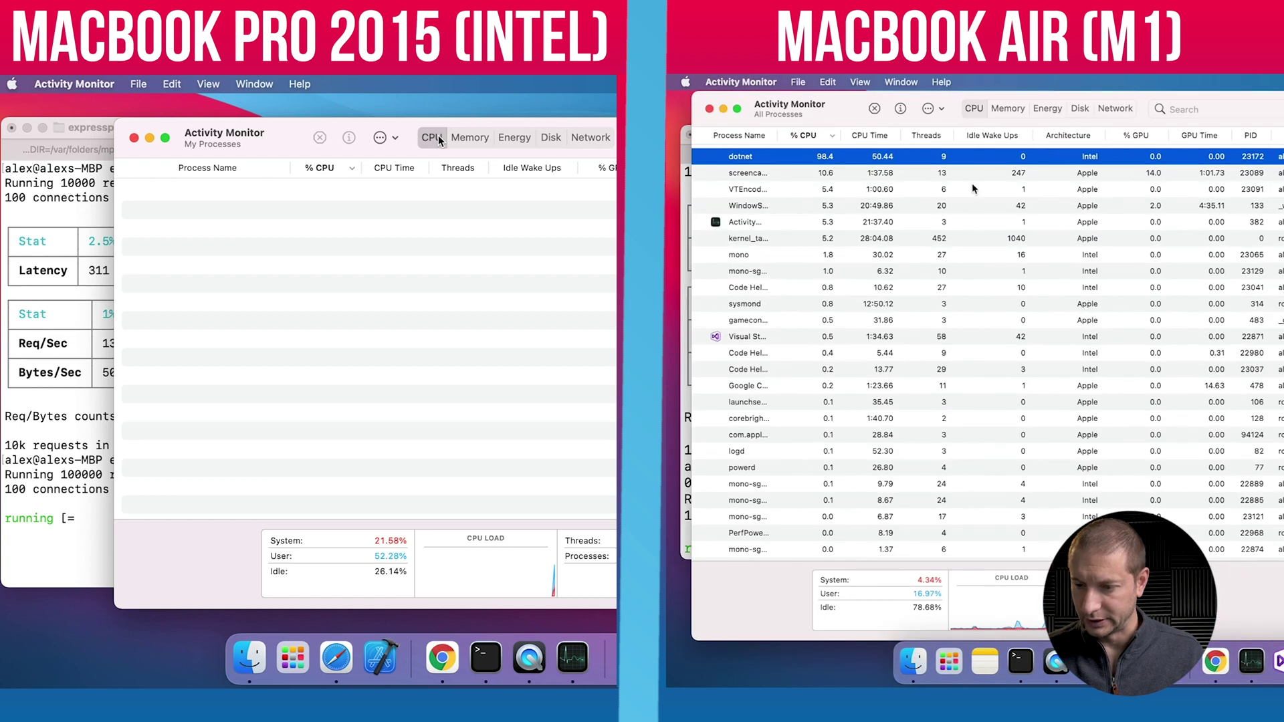
left_click(974, 109)
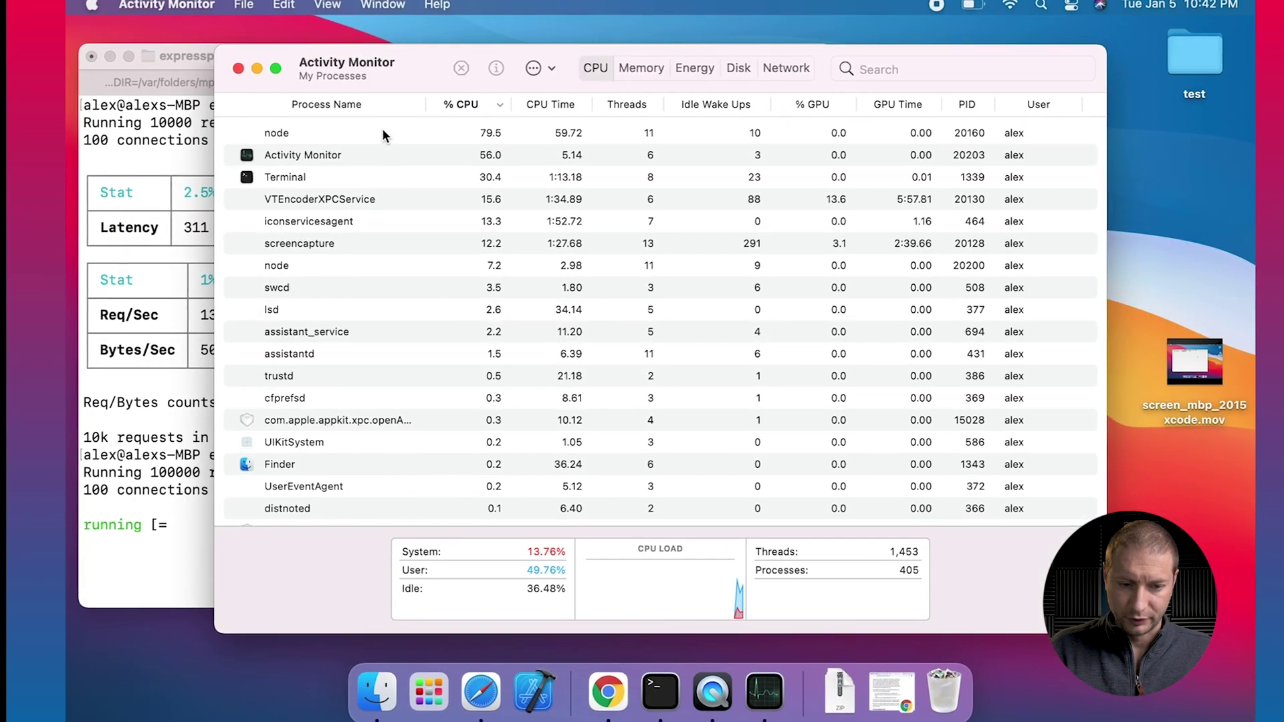
left_click(382, 131)
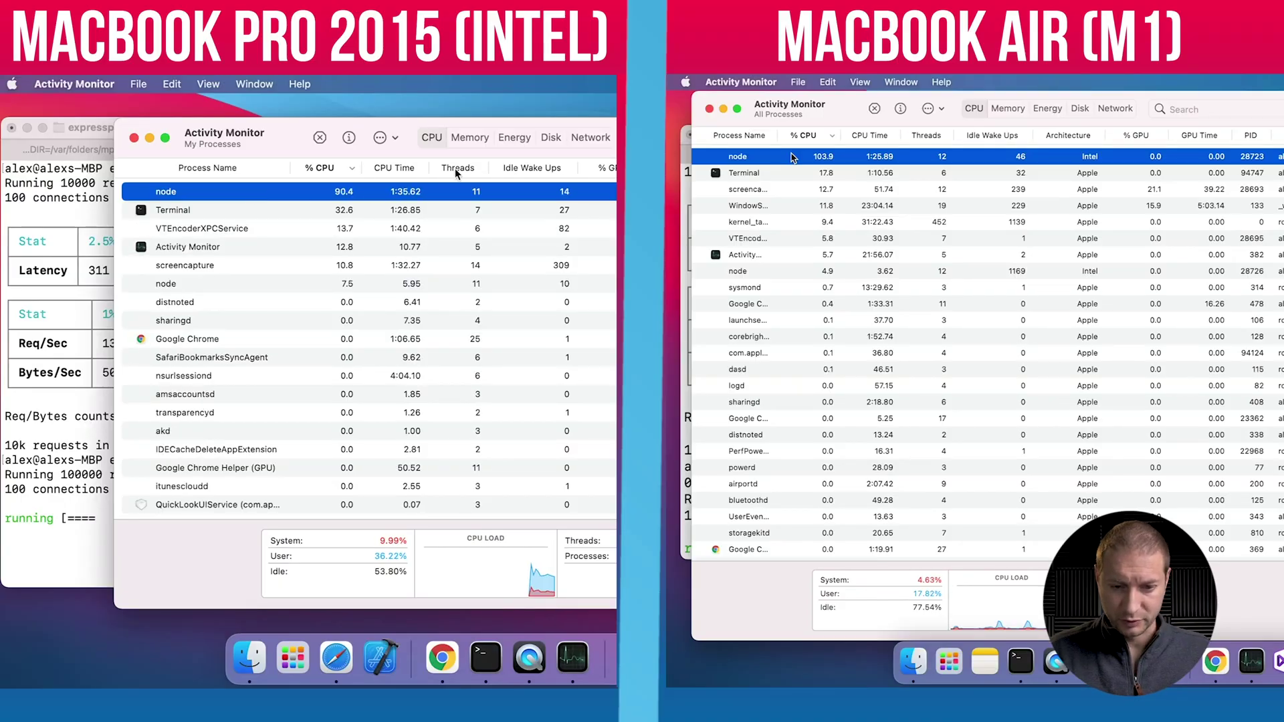
Step: Minimize both Activity Monitor windows and bring both benchmark Terminals back to the front
left_click(149, 137)
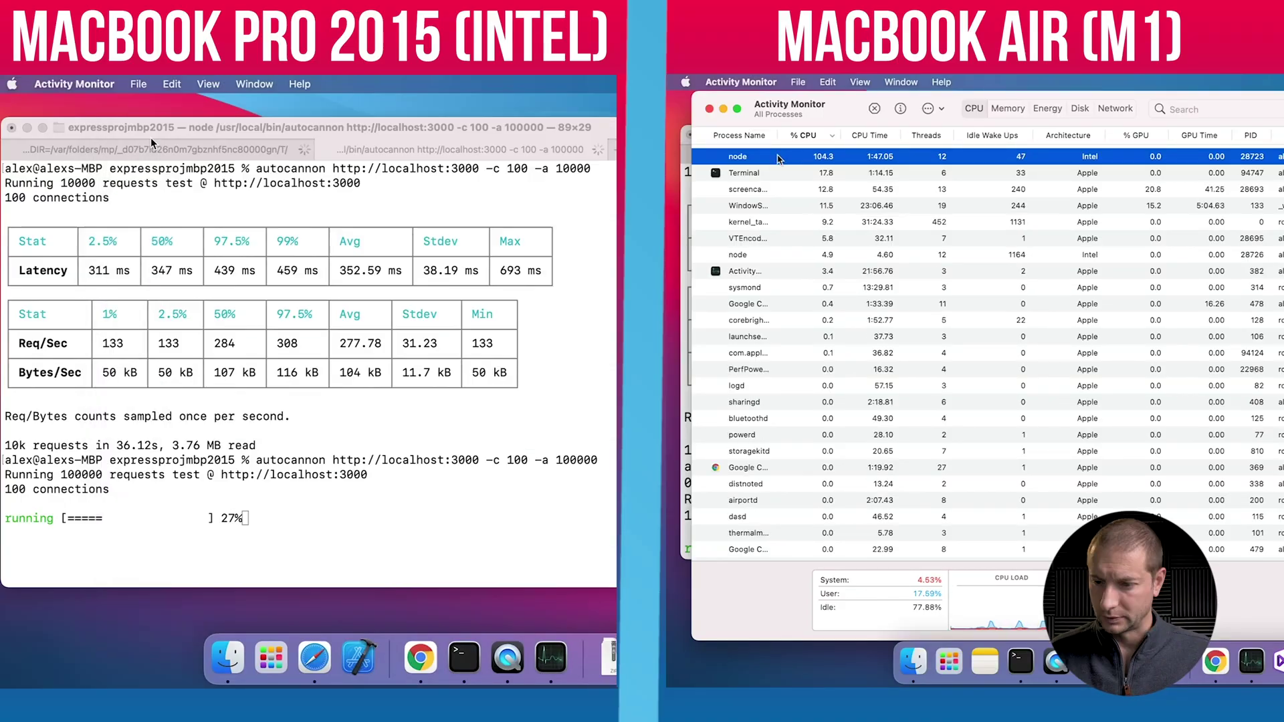
left_click(724, 108)
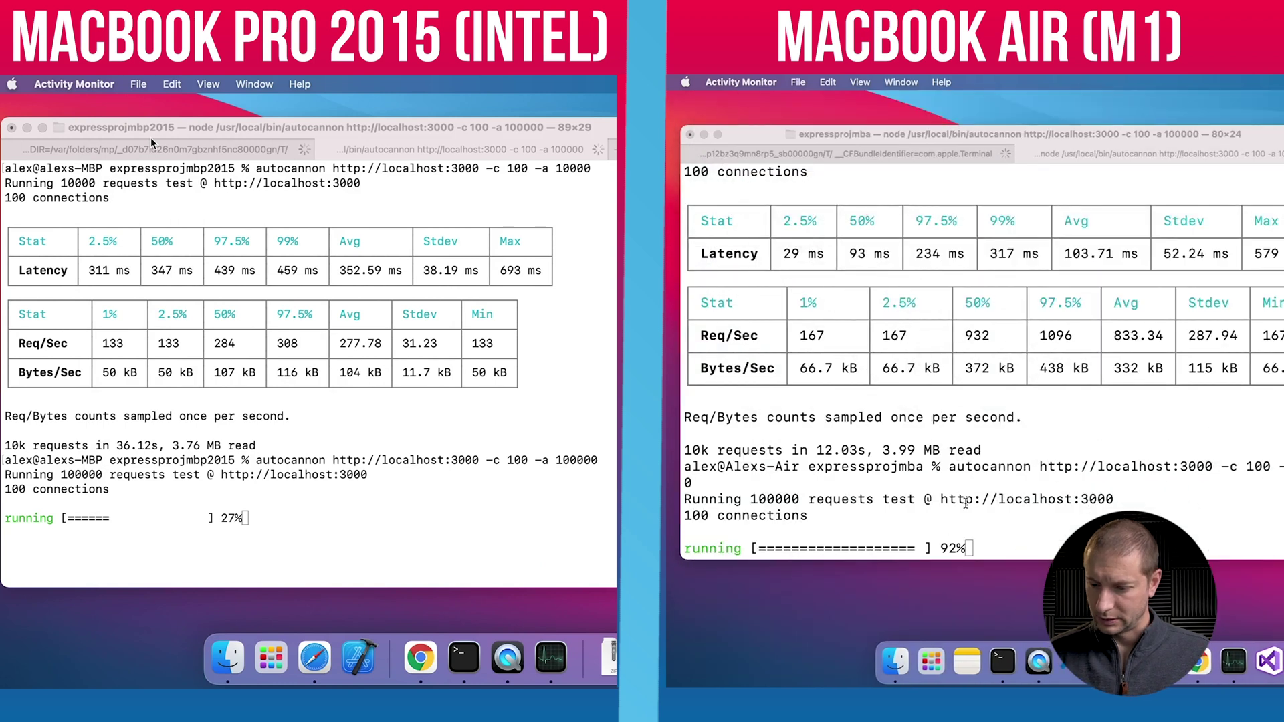
left_click(966, 504)
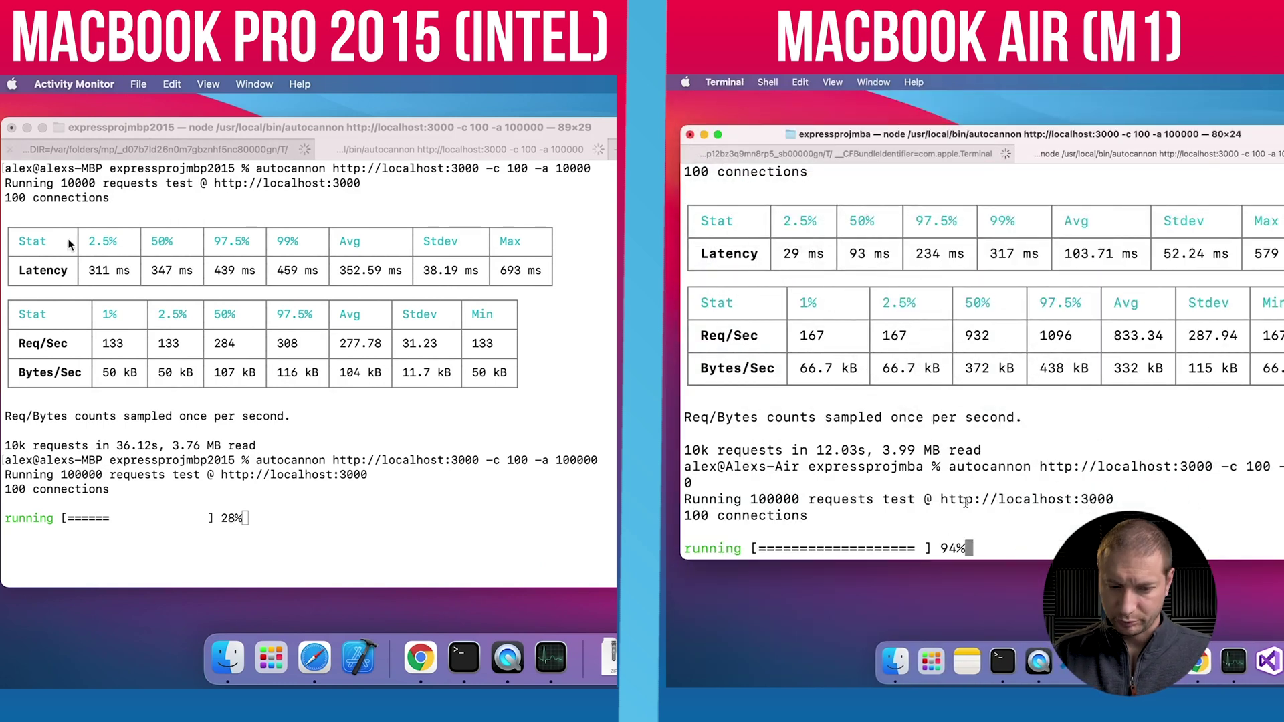
left_click(258, 463)
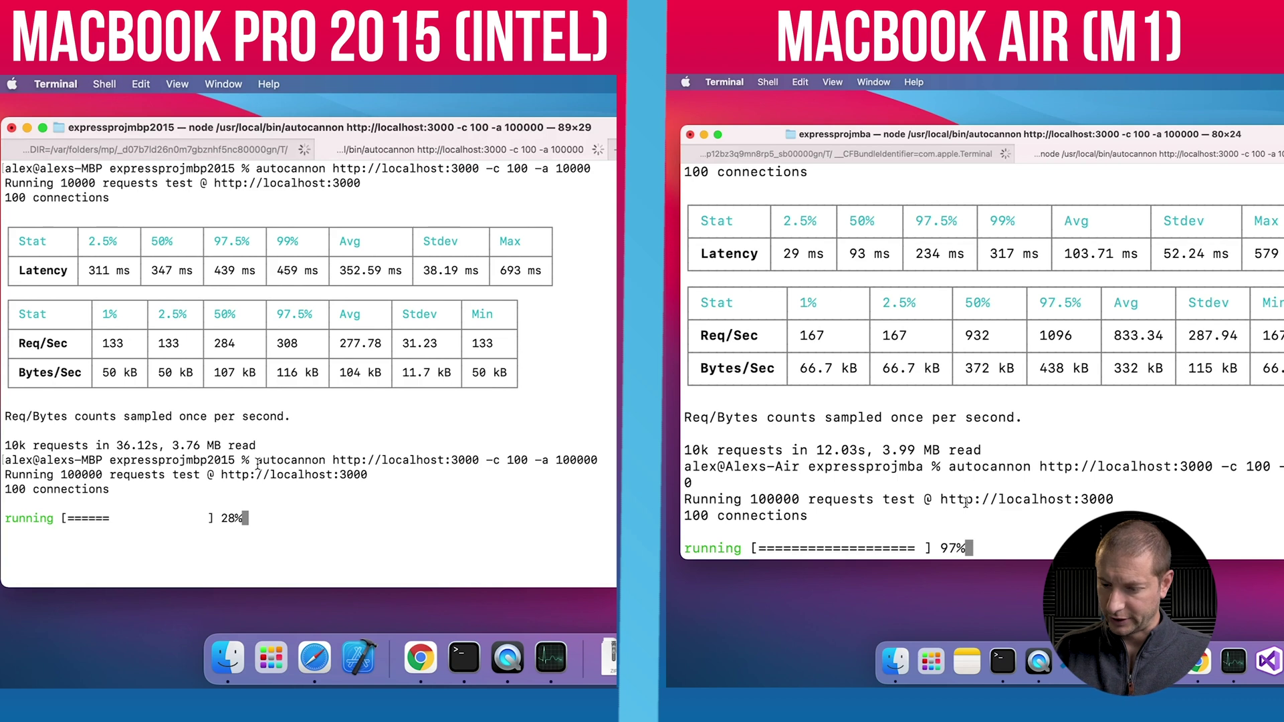